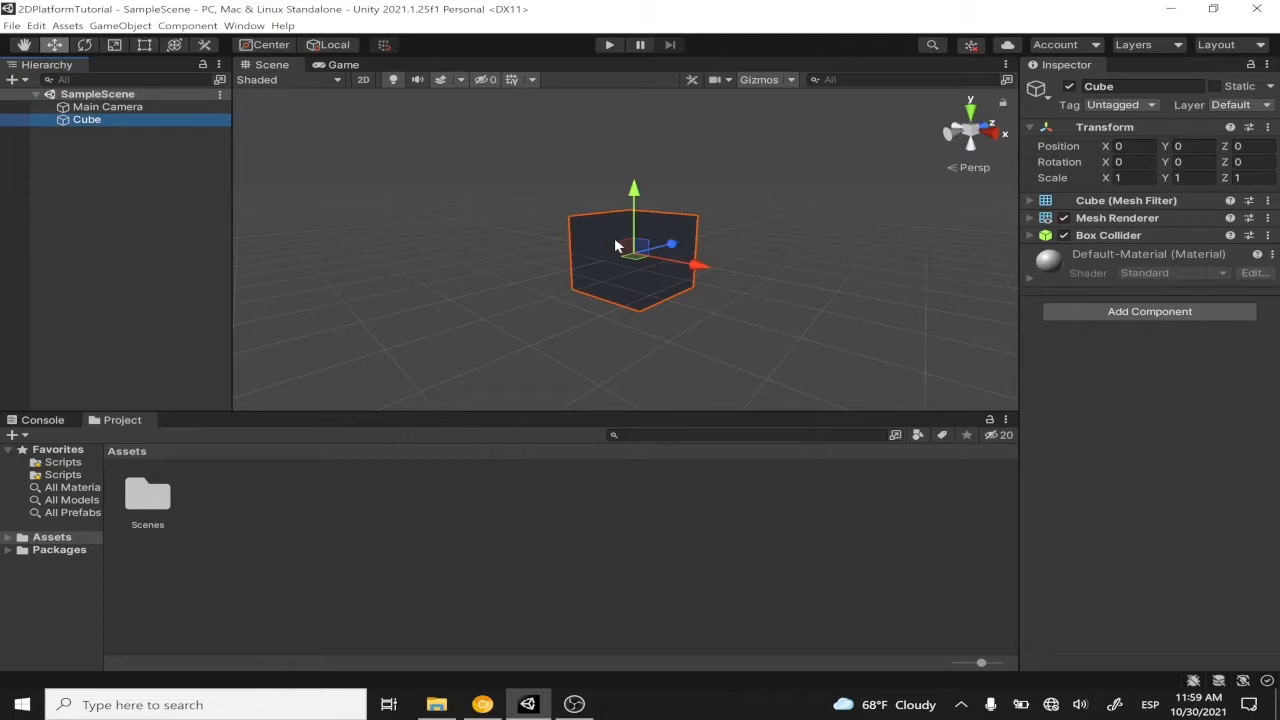
Examine the Cube's transform, the Main Camera's Z position, and how the cube appears in the Game view
left_click(634, 242)
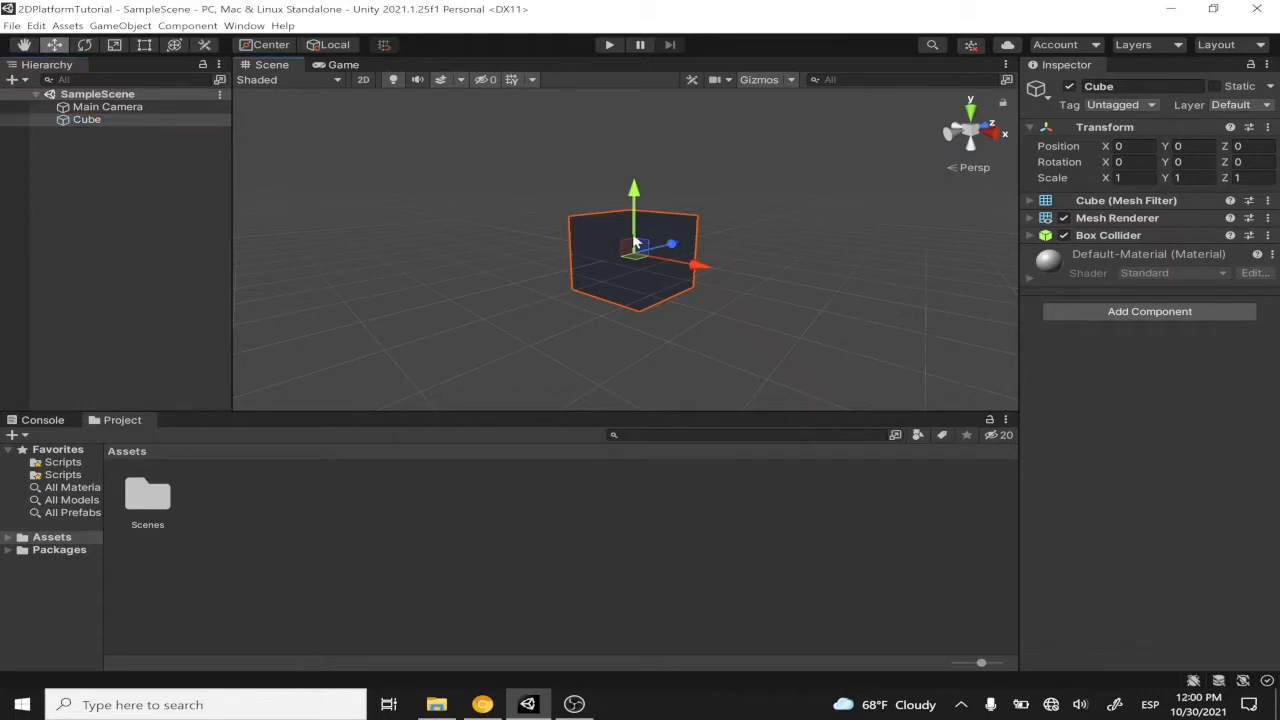
left_click(1267, 128)
left_click(1133, 143)
left_click(189, 97)
left_click(164, 105)
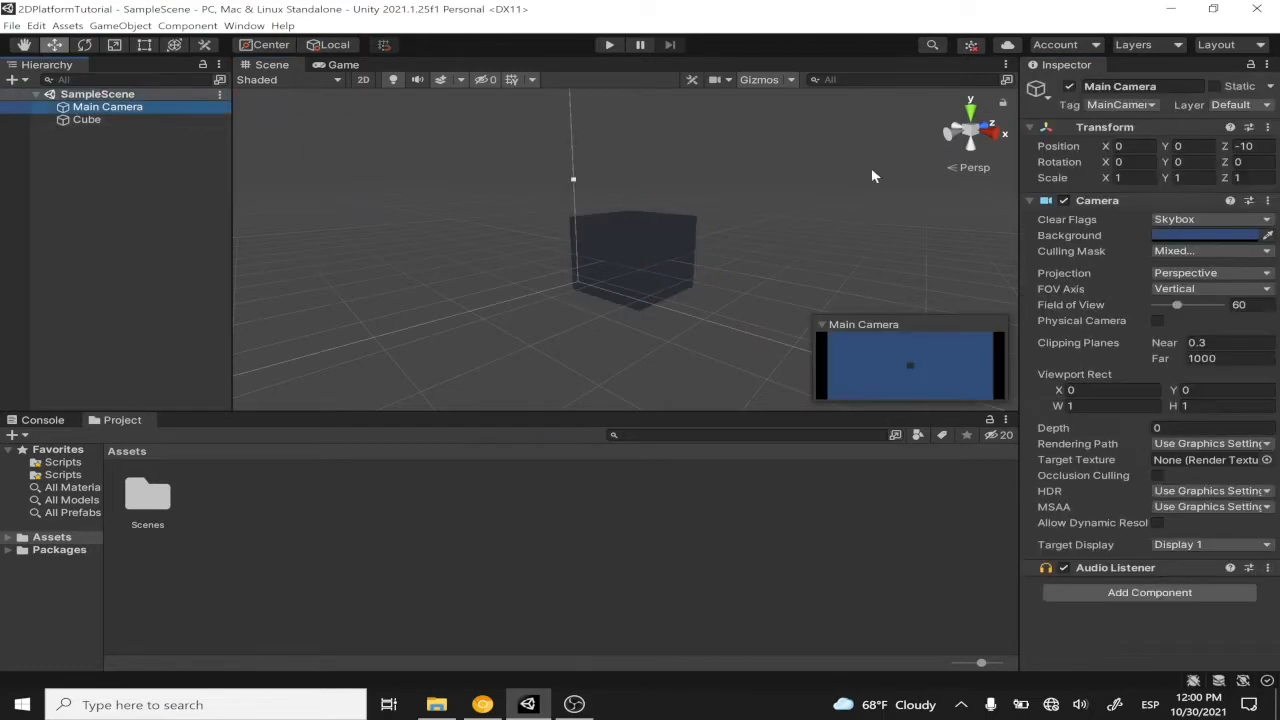
left_click(1252, 147)
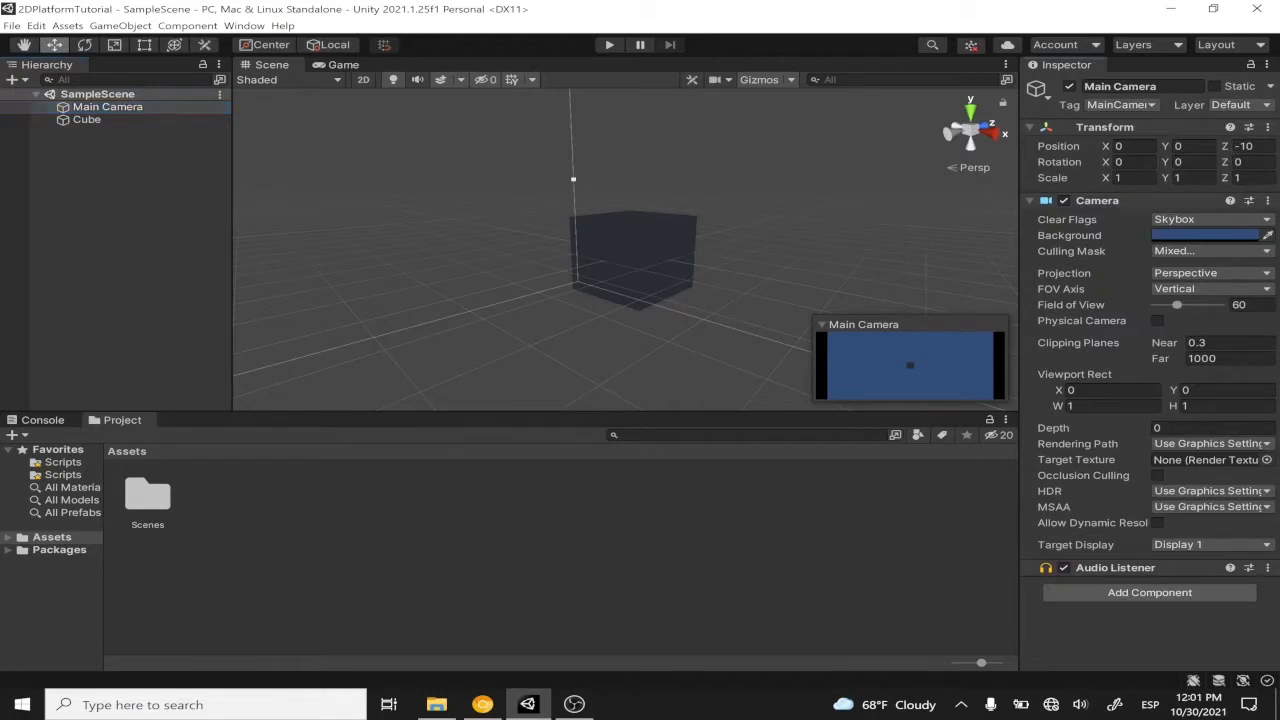
left_click(1245, 146)
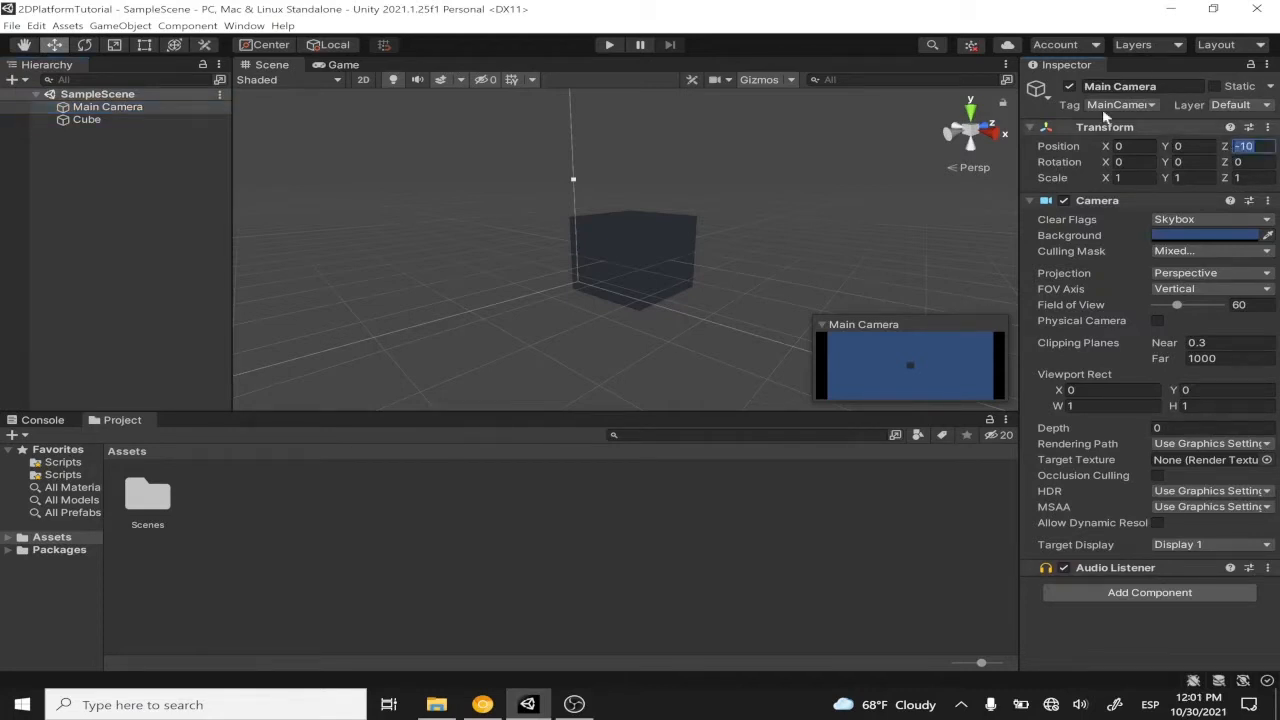
left_click(343, 65)
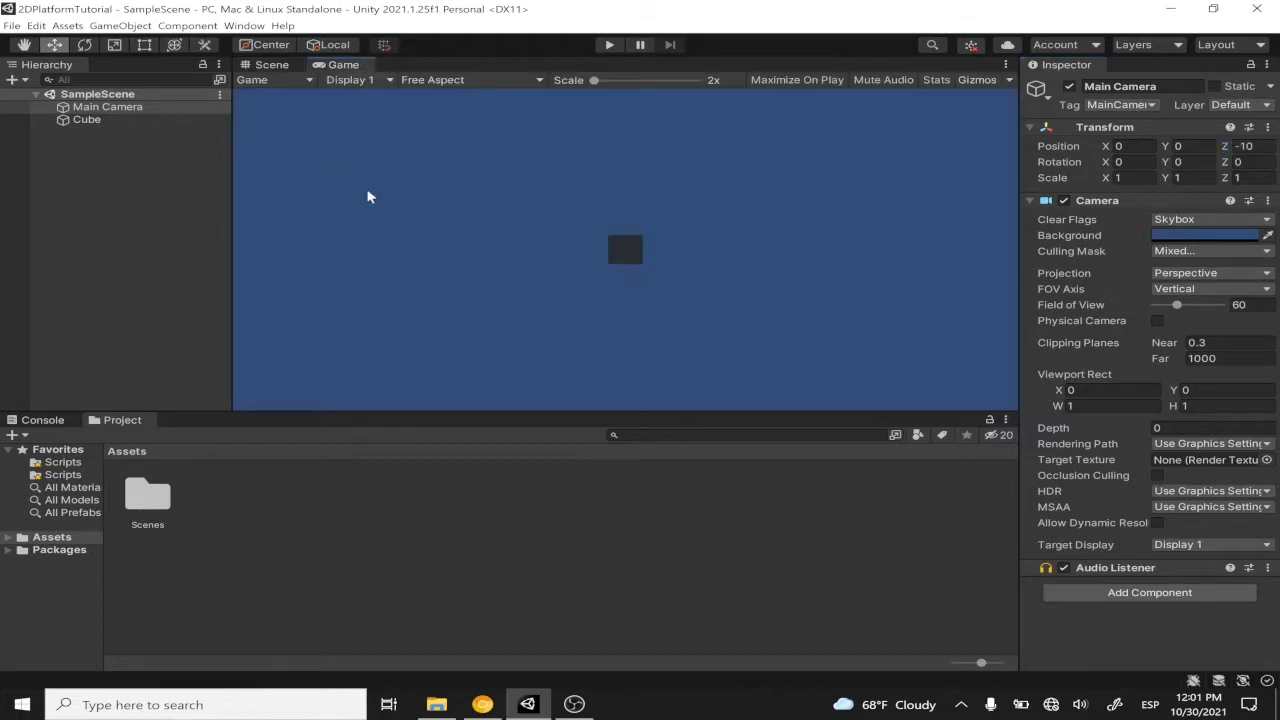
left_click(272, 65)
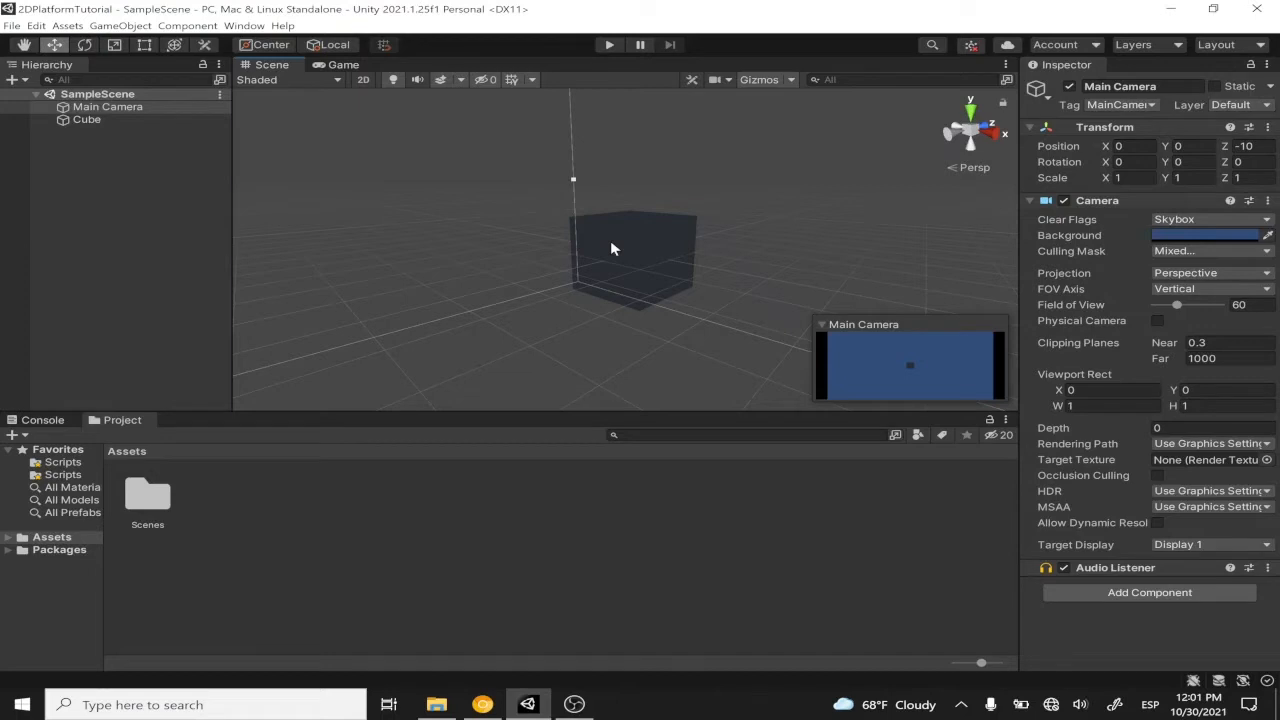
Orient the Scene view so that the Main Camera and the cube in front of it are both visible
left_click_drag(610, 240, 572, 271, "alt")
scroll(714, 192, "down", 3)
scroll(617, 213, "up", 3)
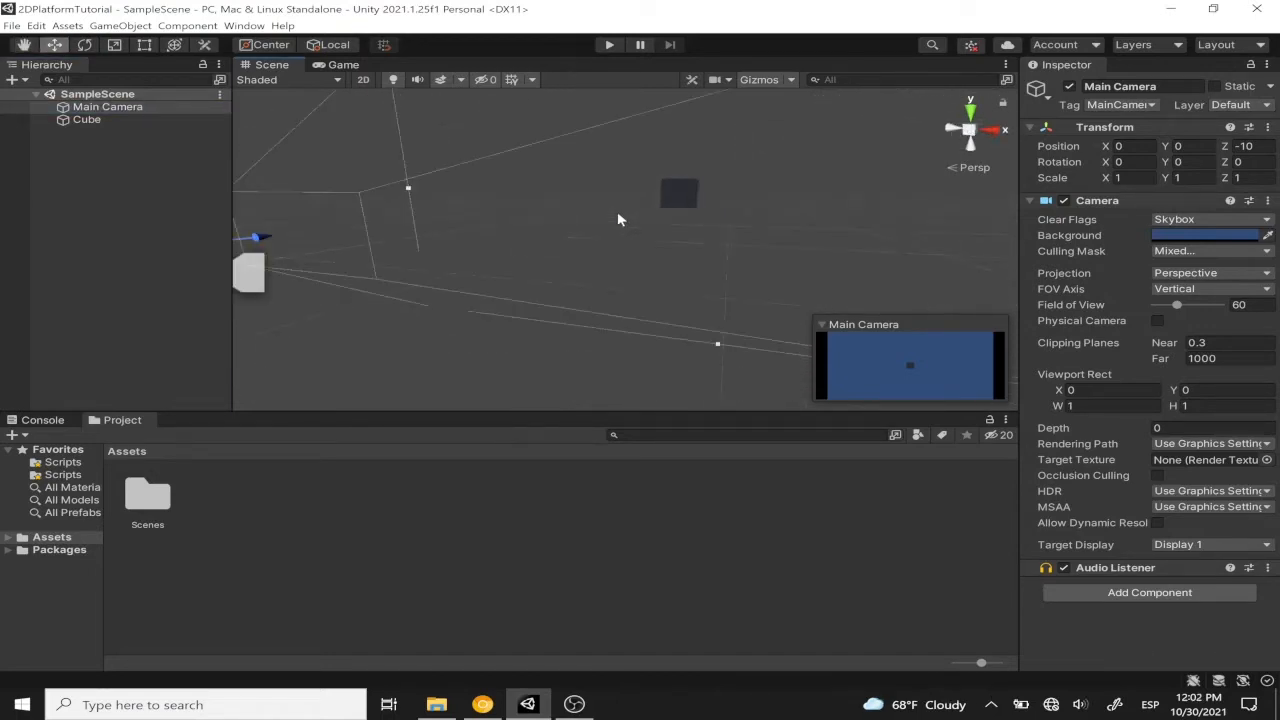
scroll(617, 213, "down", 3)
middle_click_drag(617, 213, 696, 186)
scroll(769, 211, "up", 2)
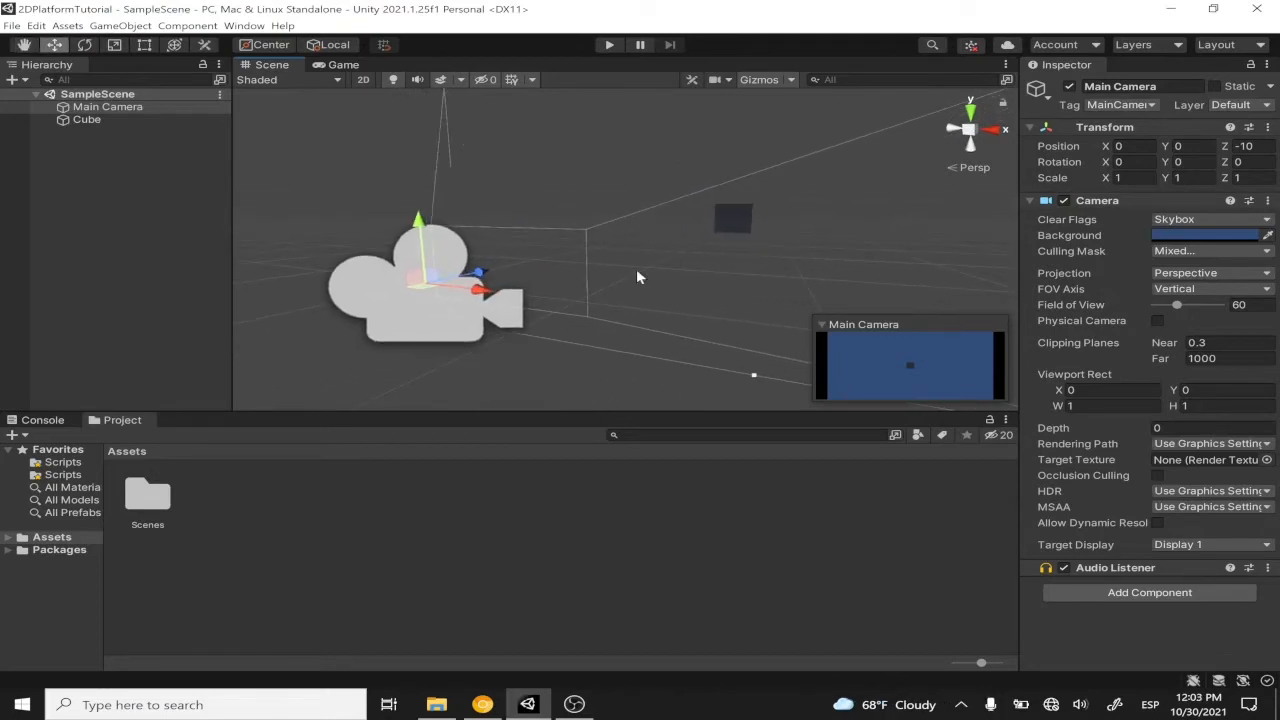
Add a 2D Square sprite to the scene with its default name and duplicate it
left_click(117, 170)
right_click(91, 157)
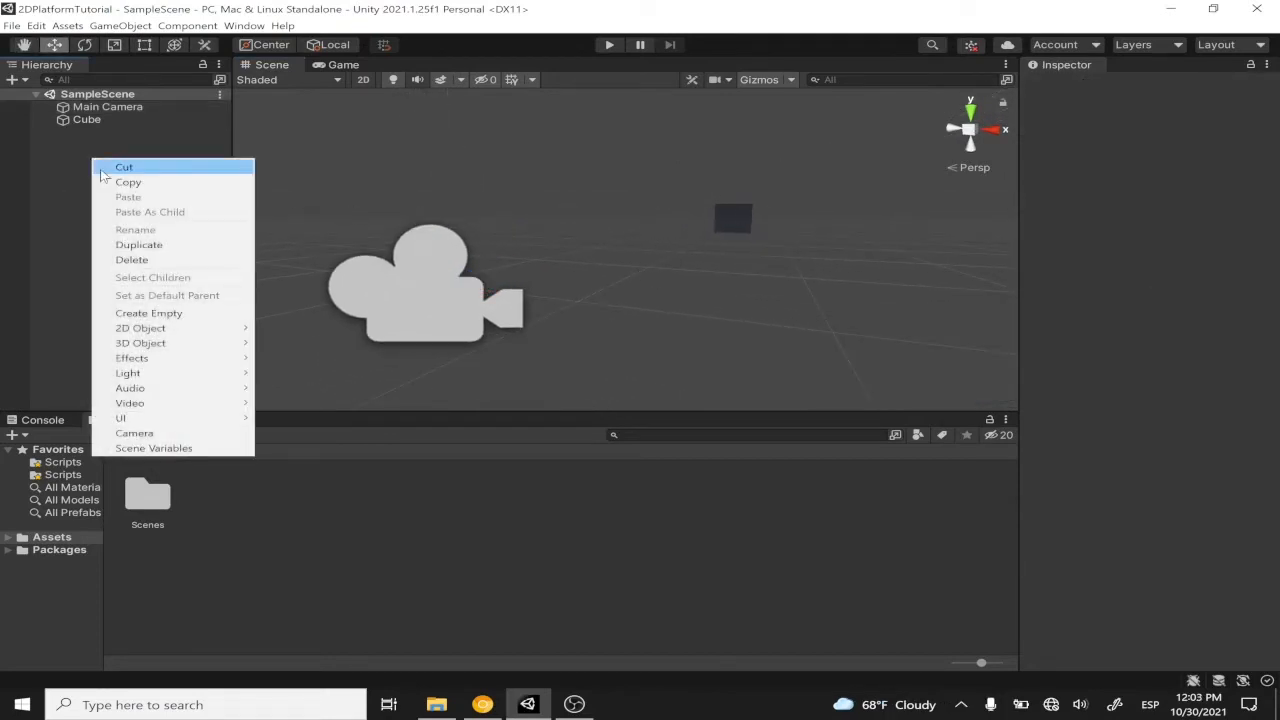
mouse_move(177, 327)
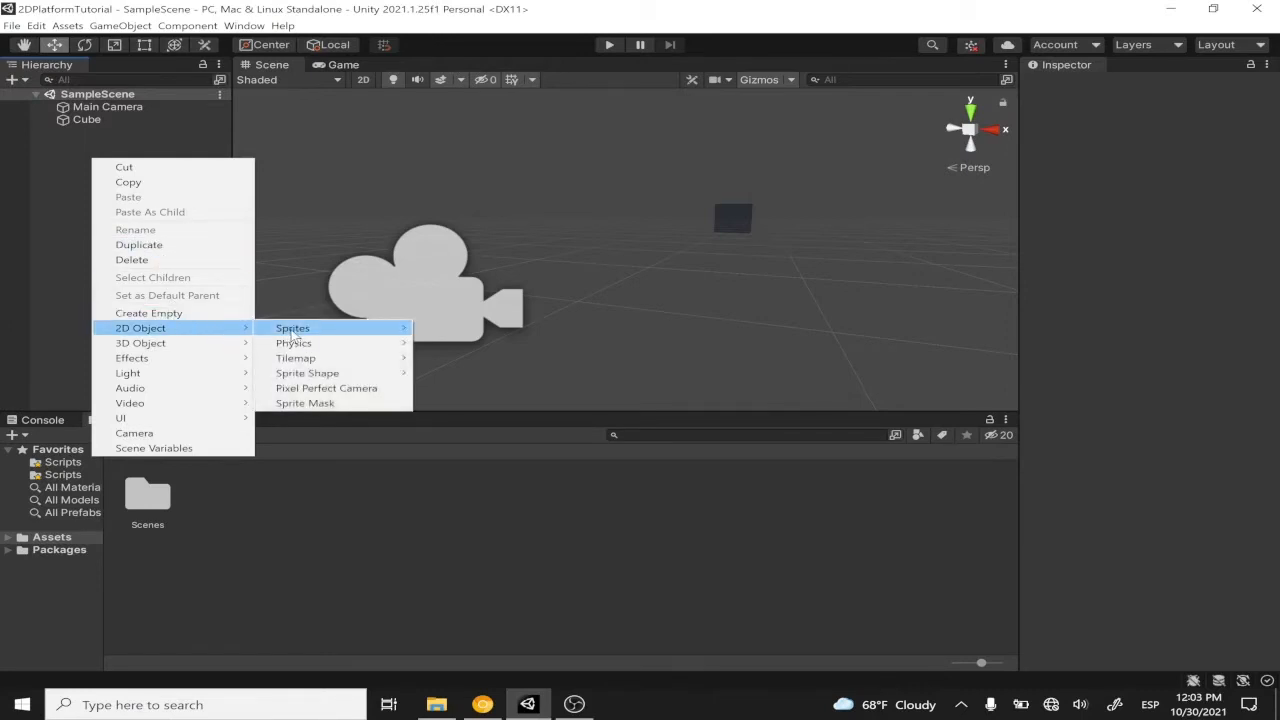
mouse_move(292, 335)
left_click(214, 334)
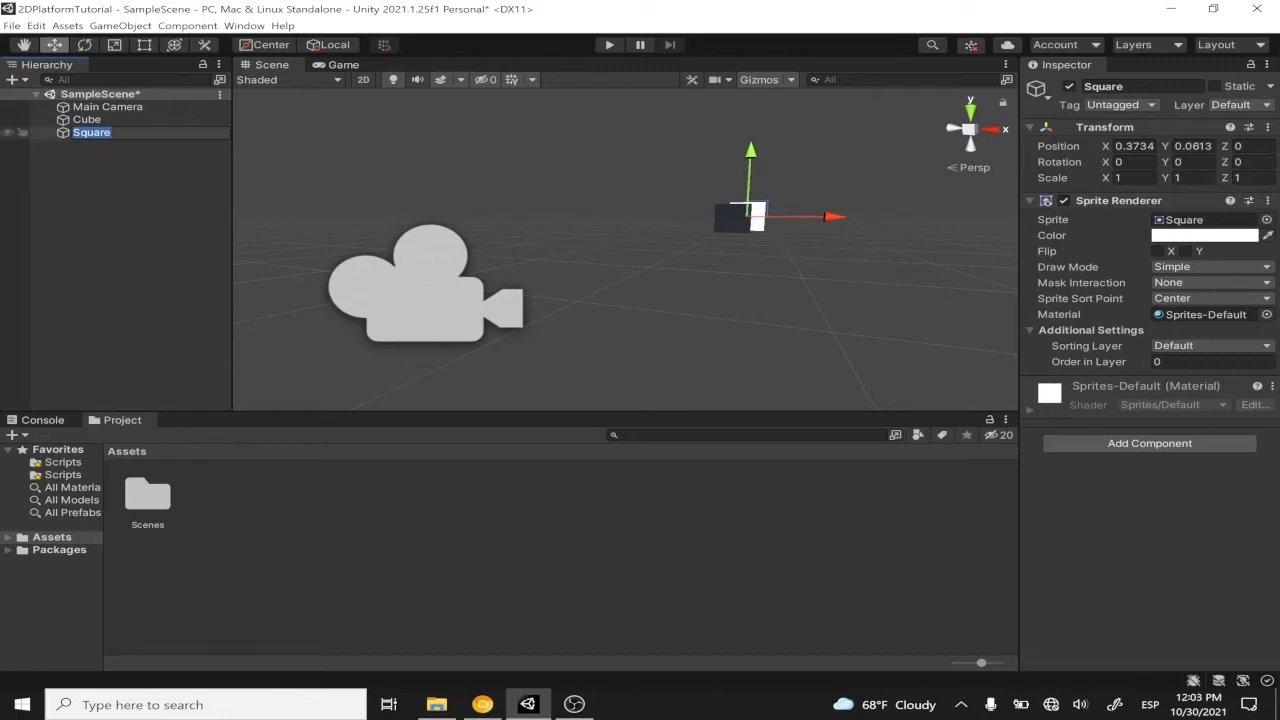
key("Return")
key("ctrl+d")
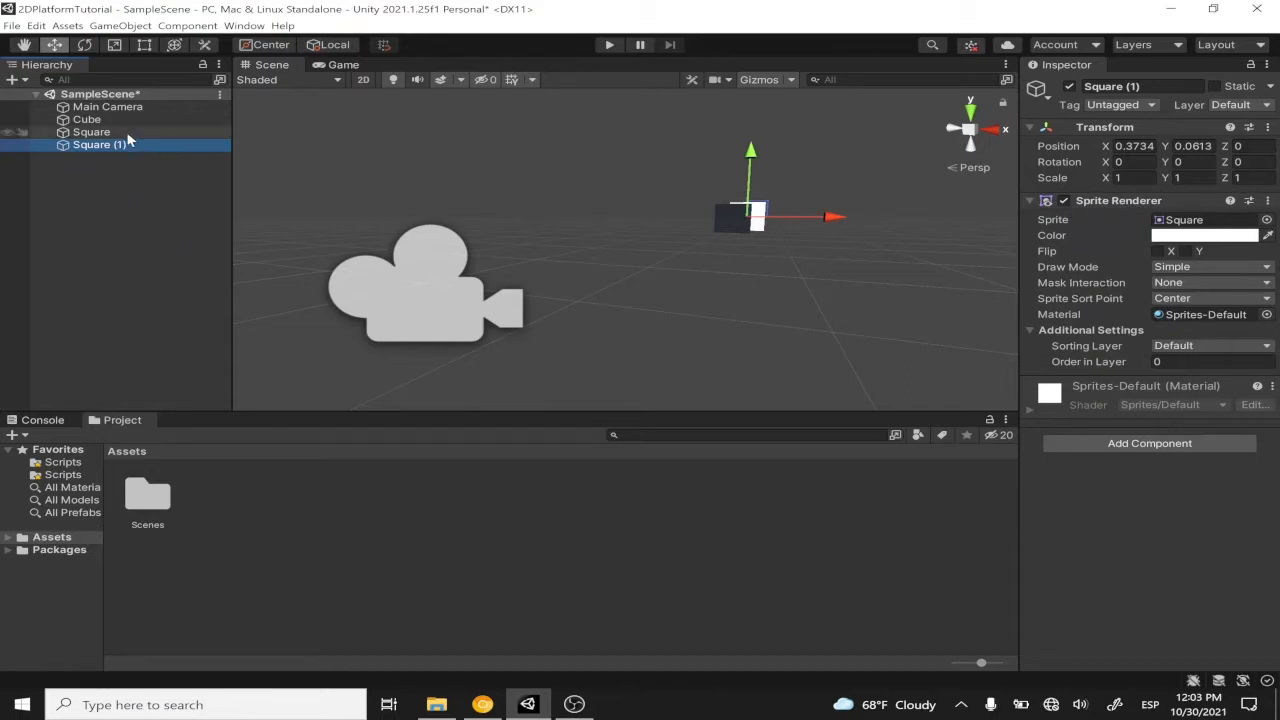
Set the original Square's X and Y position to 0
left_click(126, 133)
left_click(1127, 146)
left_click(1127, 146)
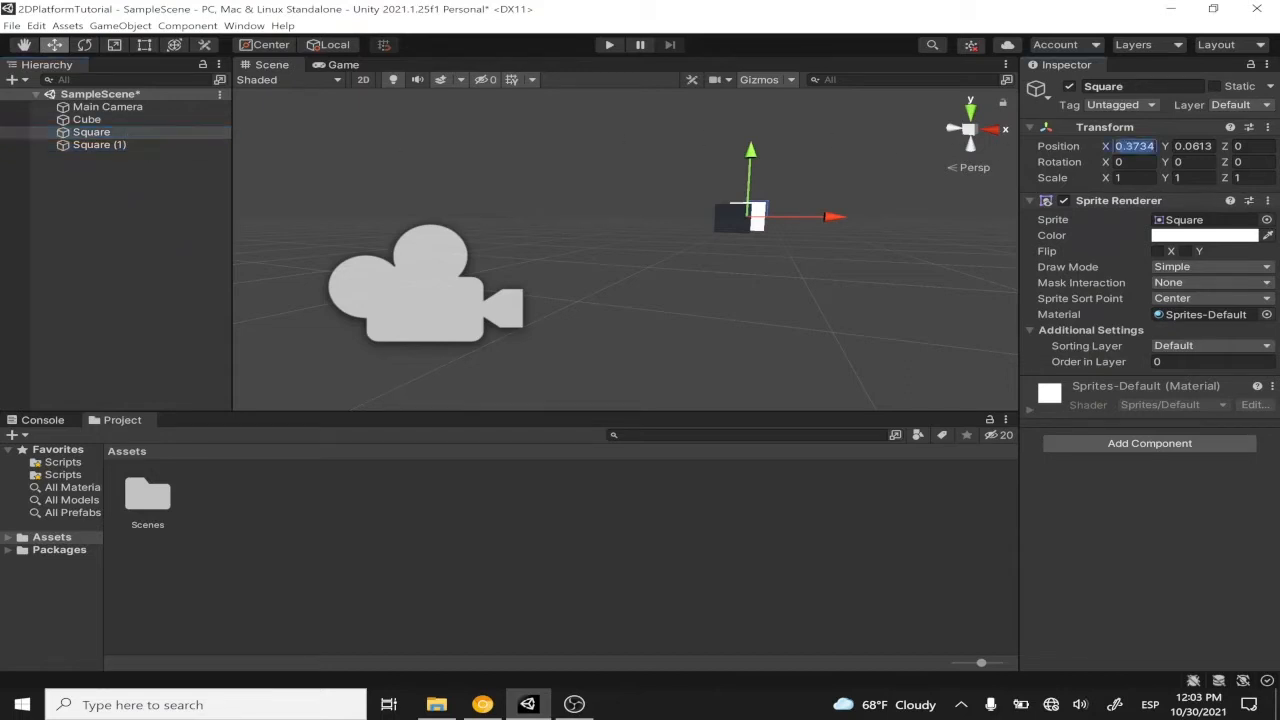
type("0")
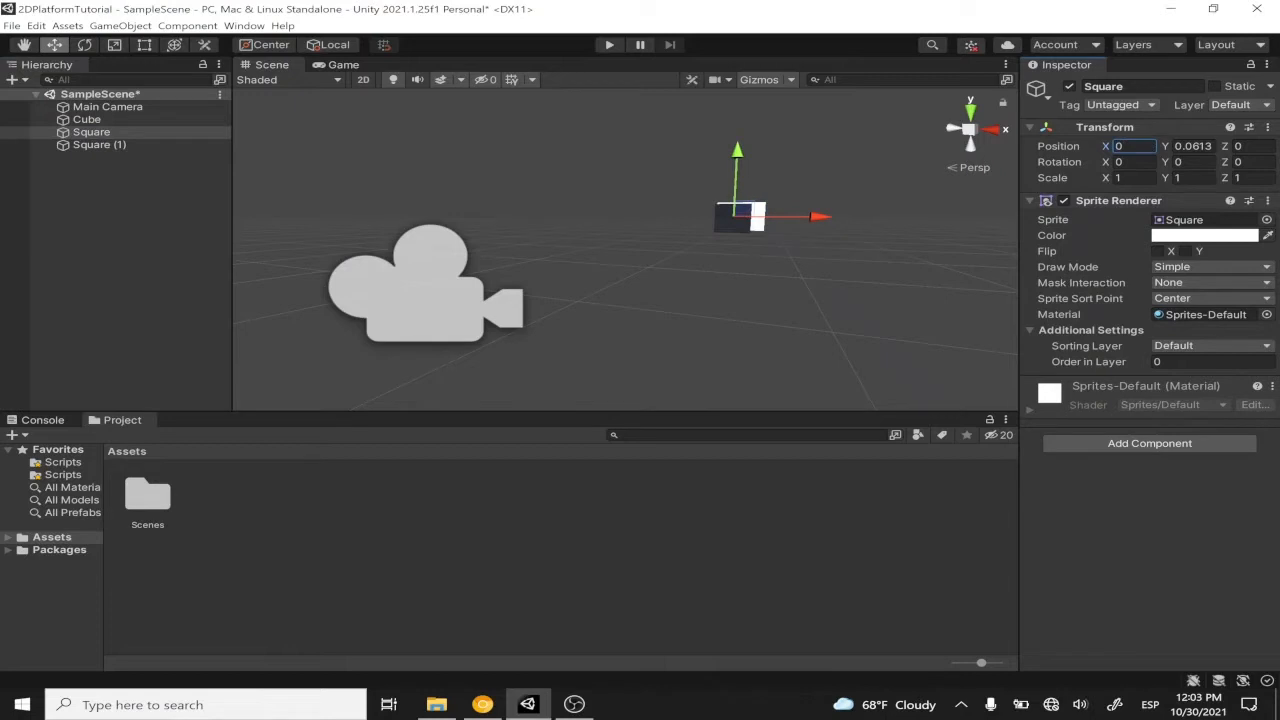
key("Tab")
type("0")
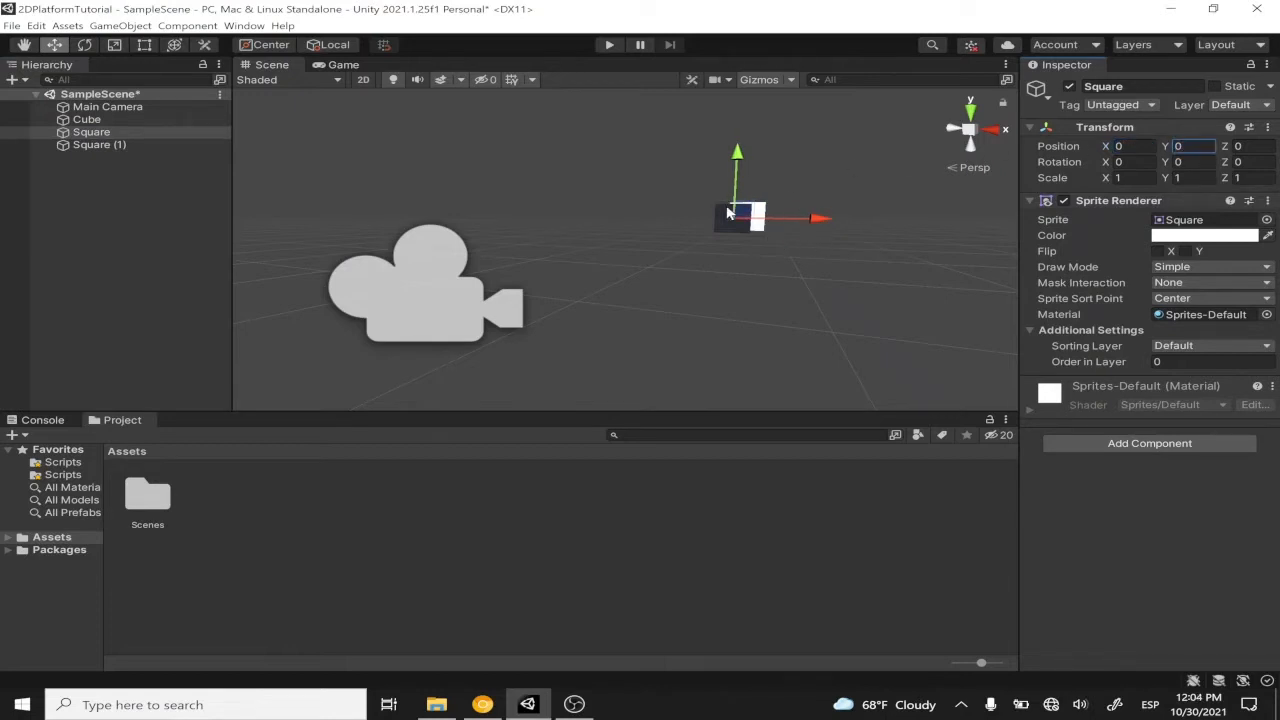
Set the X and Y position of the duplicate Square (1) to 0
left_click(108, 146)
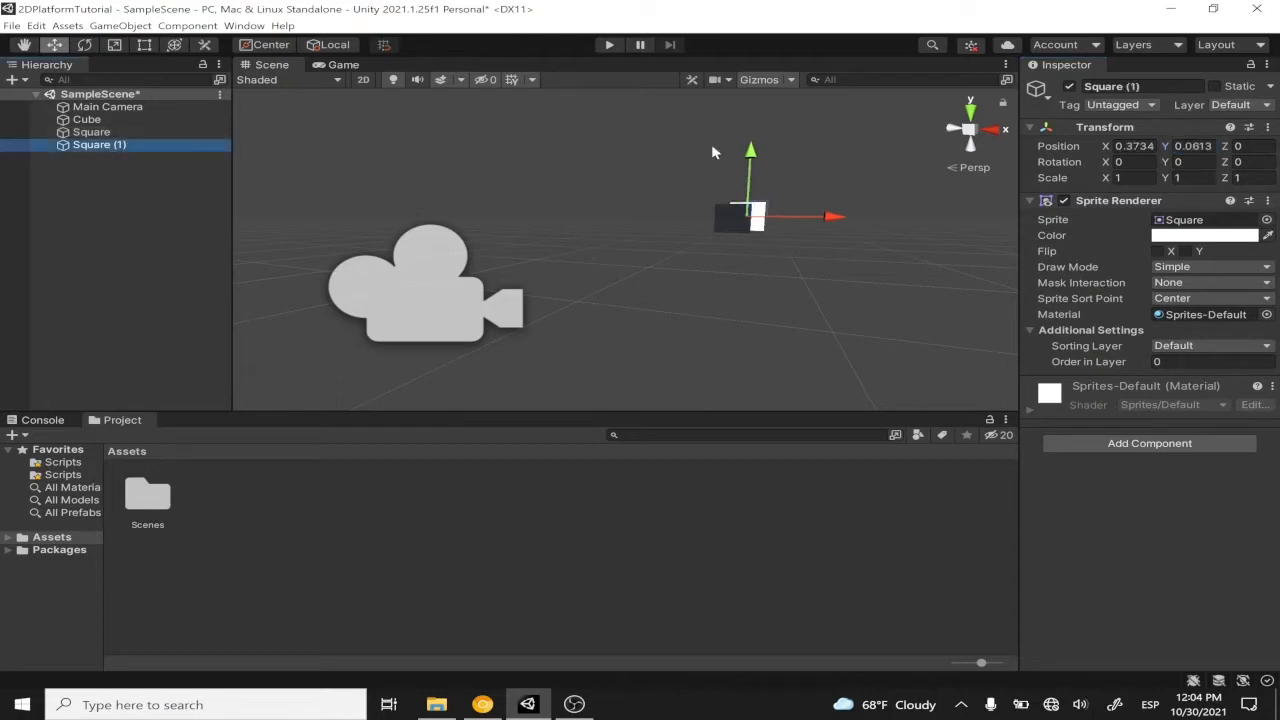
left_click(1134, 146)
type("0")
left_click(1182, 147)
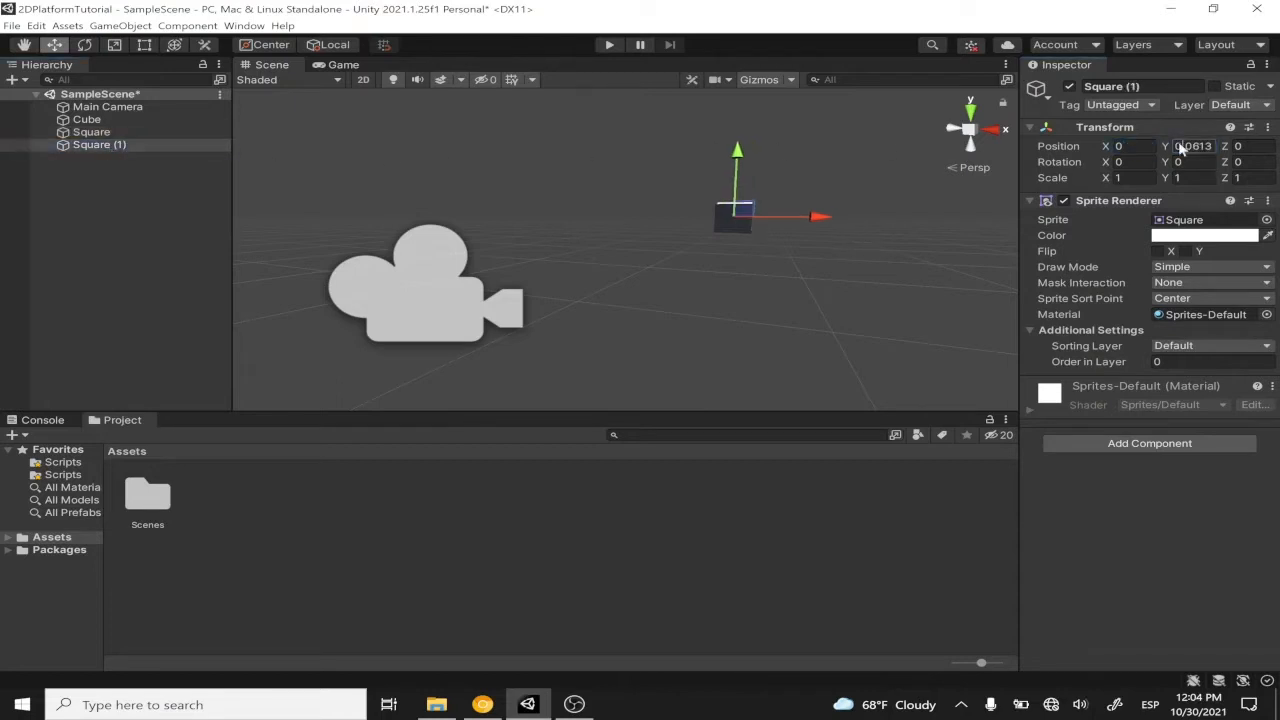
type("0")
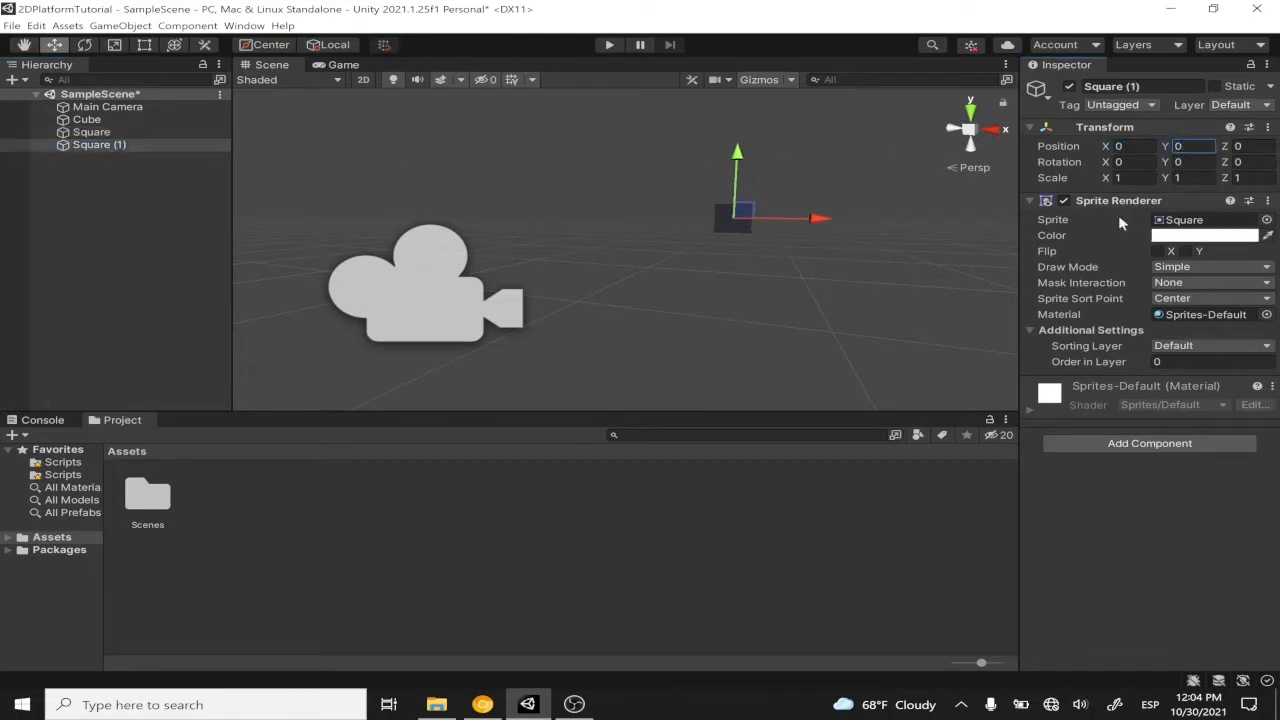
Set the sprite color of Square (1) to pure red, FF0000
left_click(1172, 236)
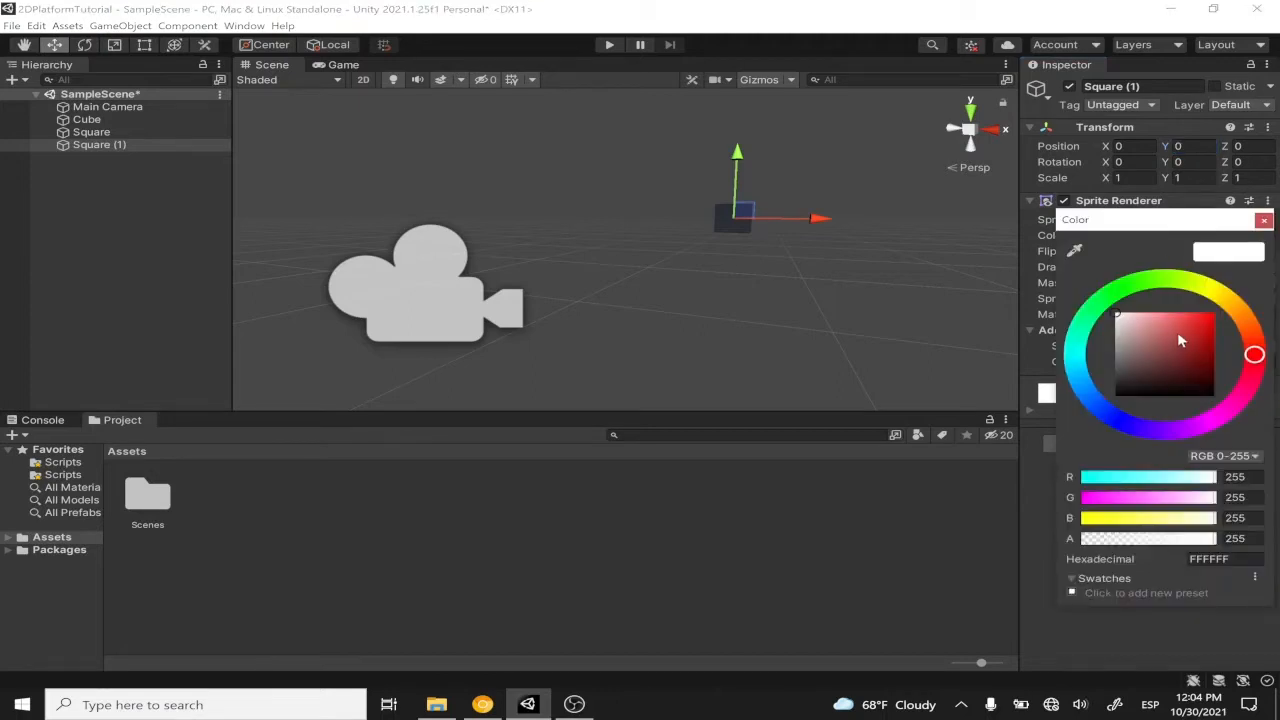
left_click_drag(1179, 345, 1240, 300)
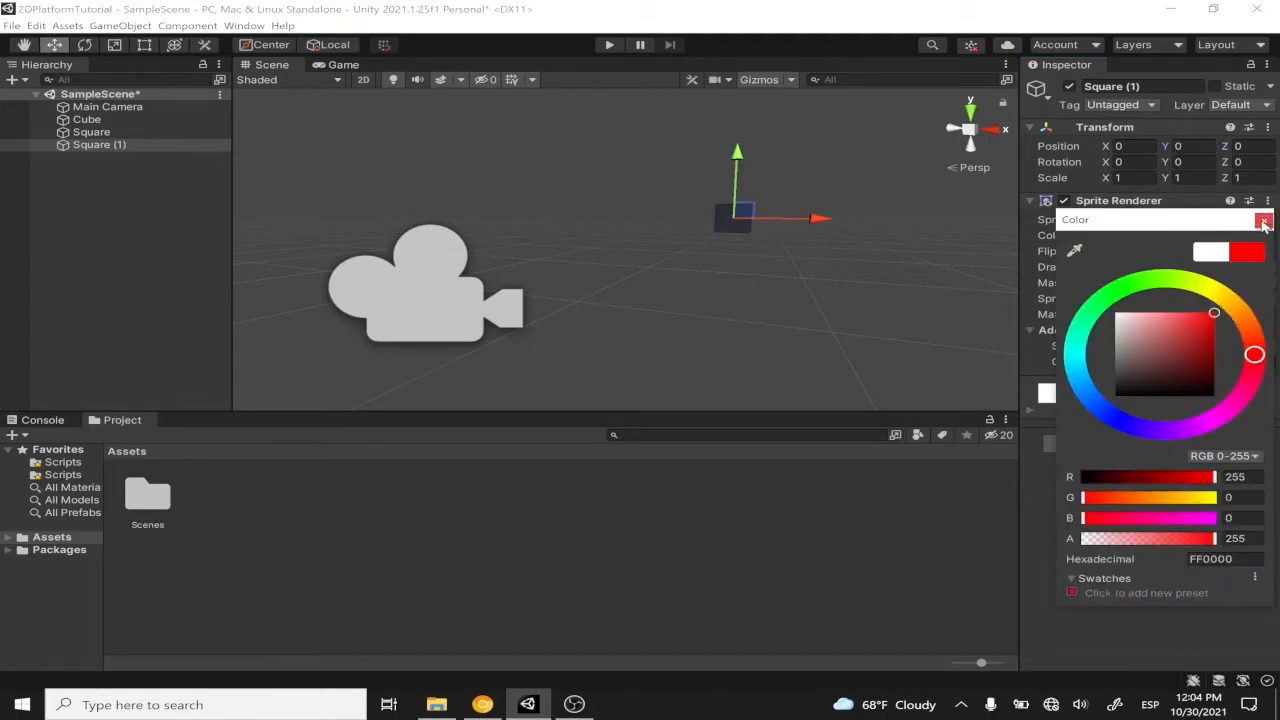
left_click(1265, 221)
left_click(1268, 226)
left_click(1264, 221)
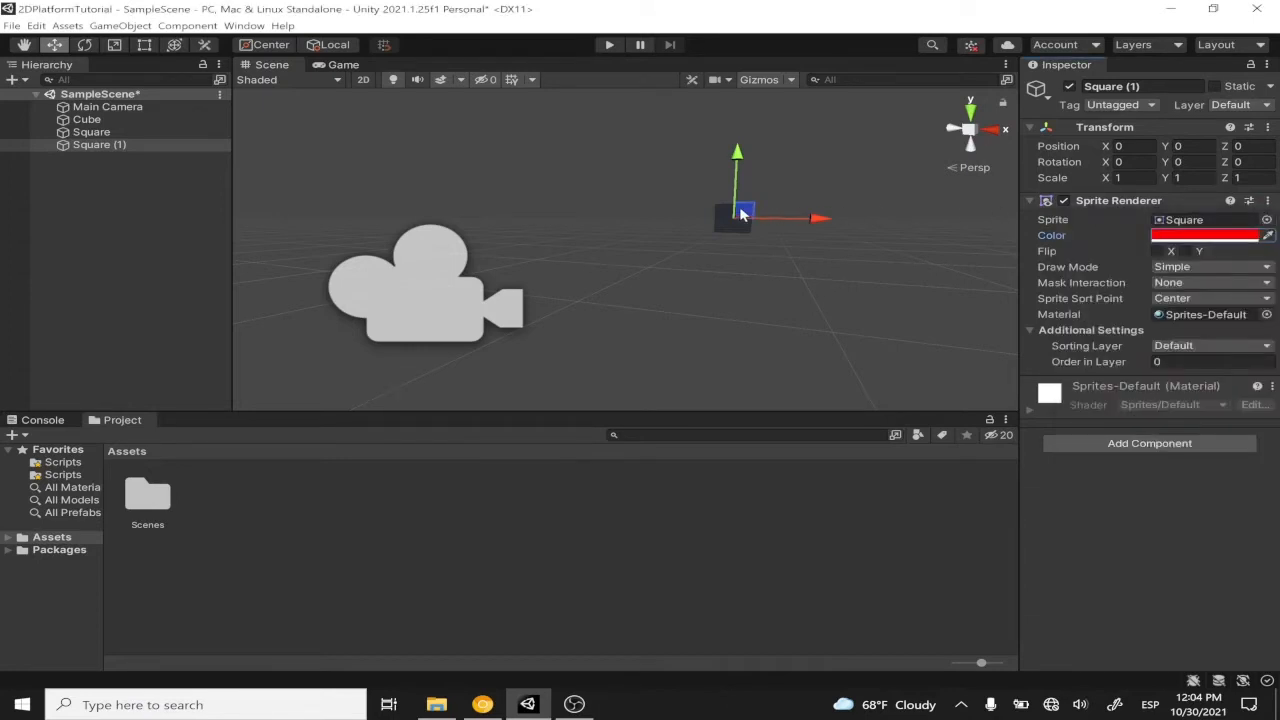
Check how the cube and the overlapping squares appear in the Game view and the Main Camera preview
left_click(352, 66)
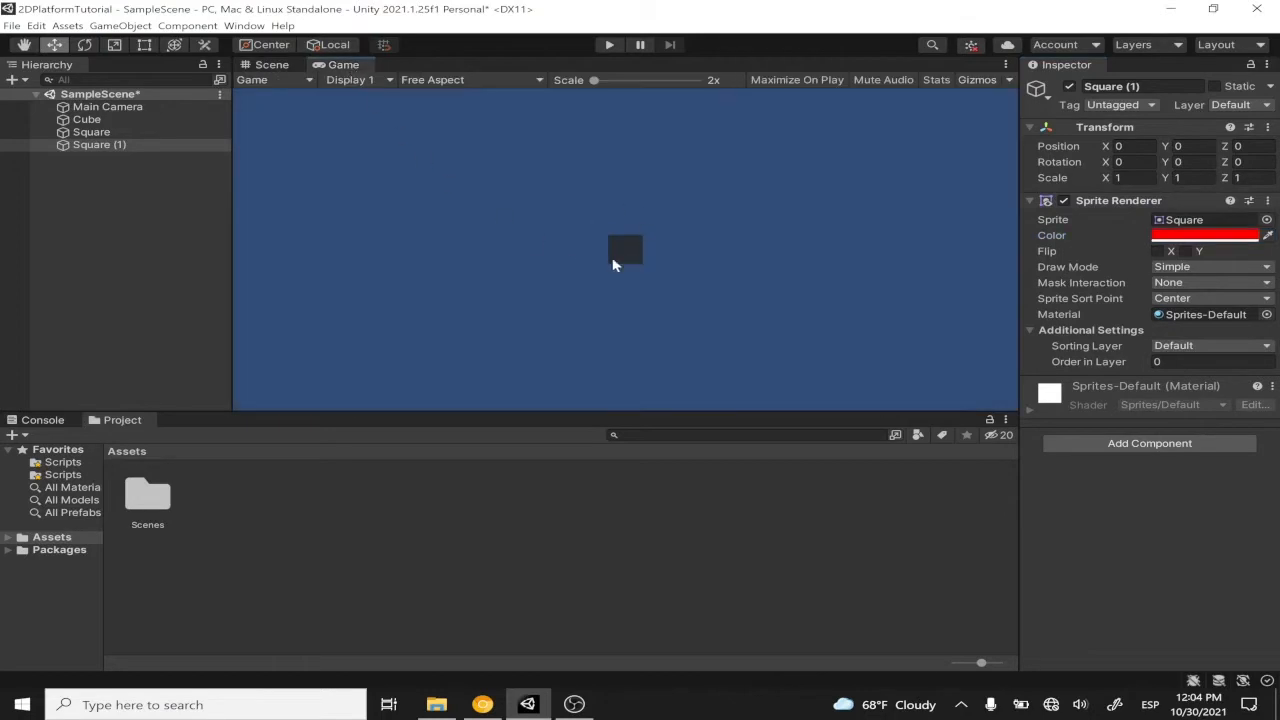
left_click(290, 65)
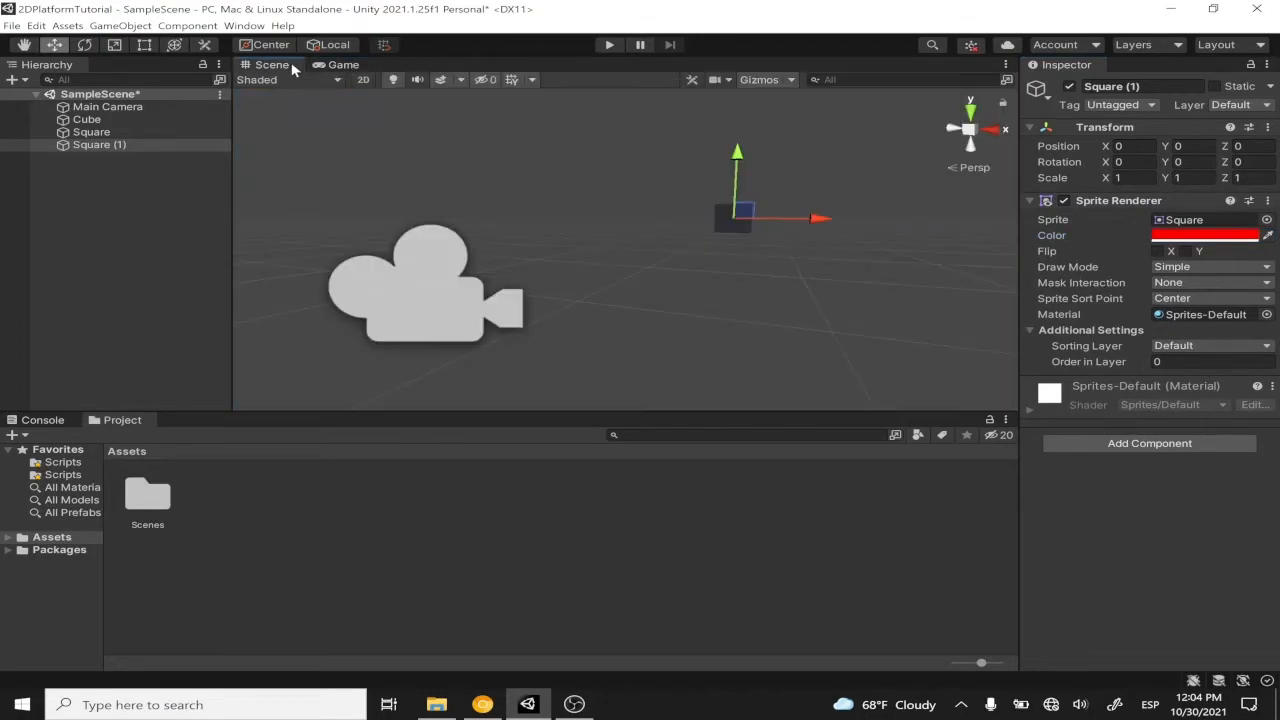
left_click(150, 107)
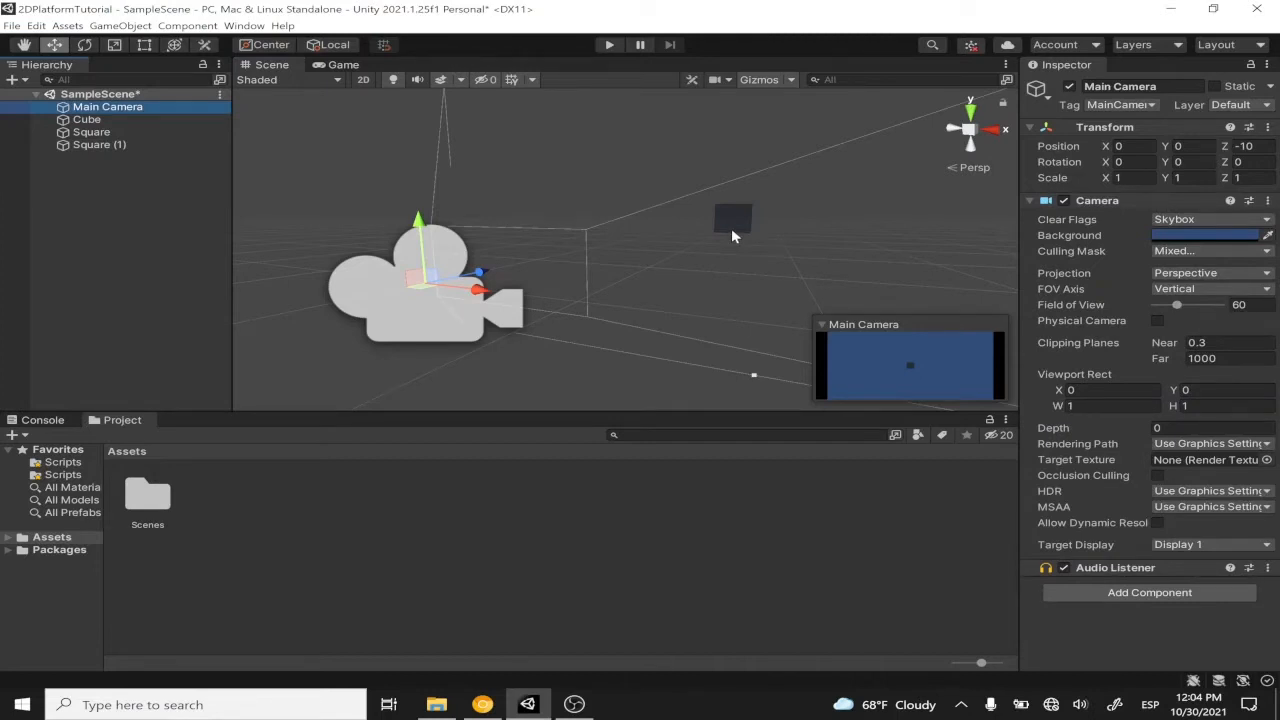
Move the white Square along the X axis to about 1.33 and check it in the camera preview and Game view
left_click(165, 132)
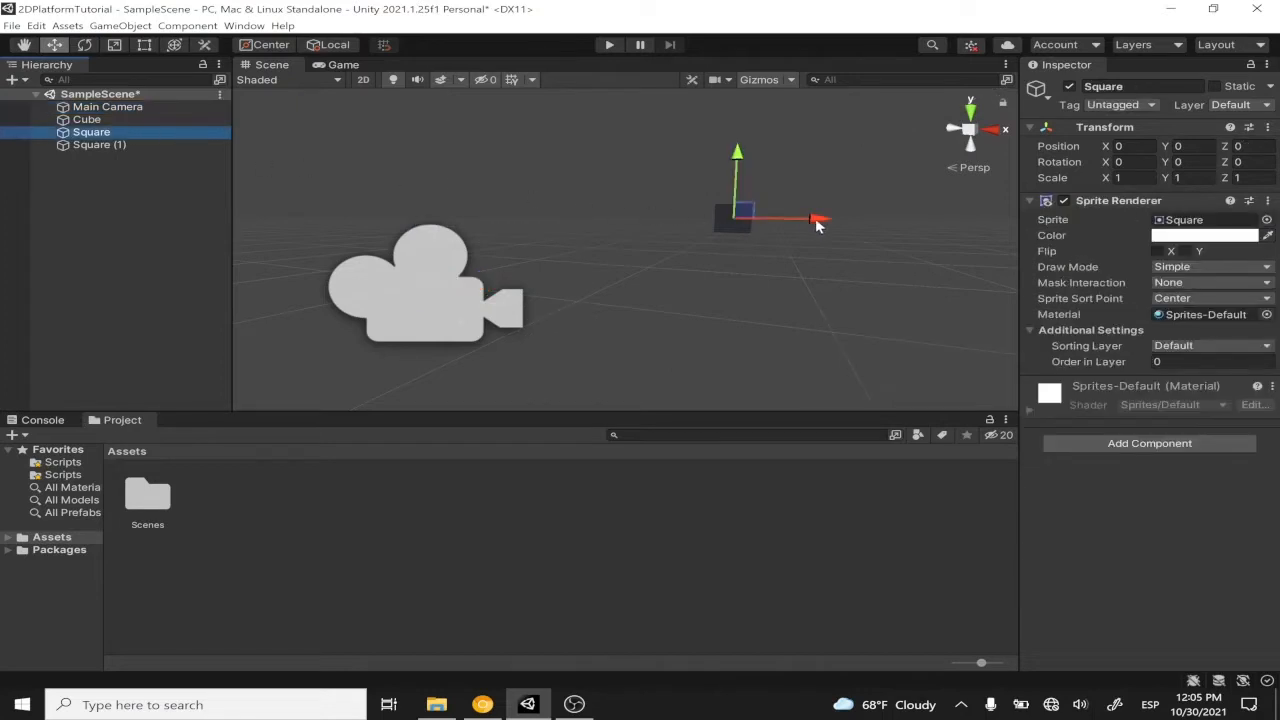
left_click_drag(817, 225, 868, 226)
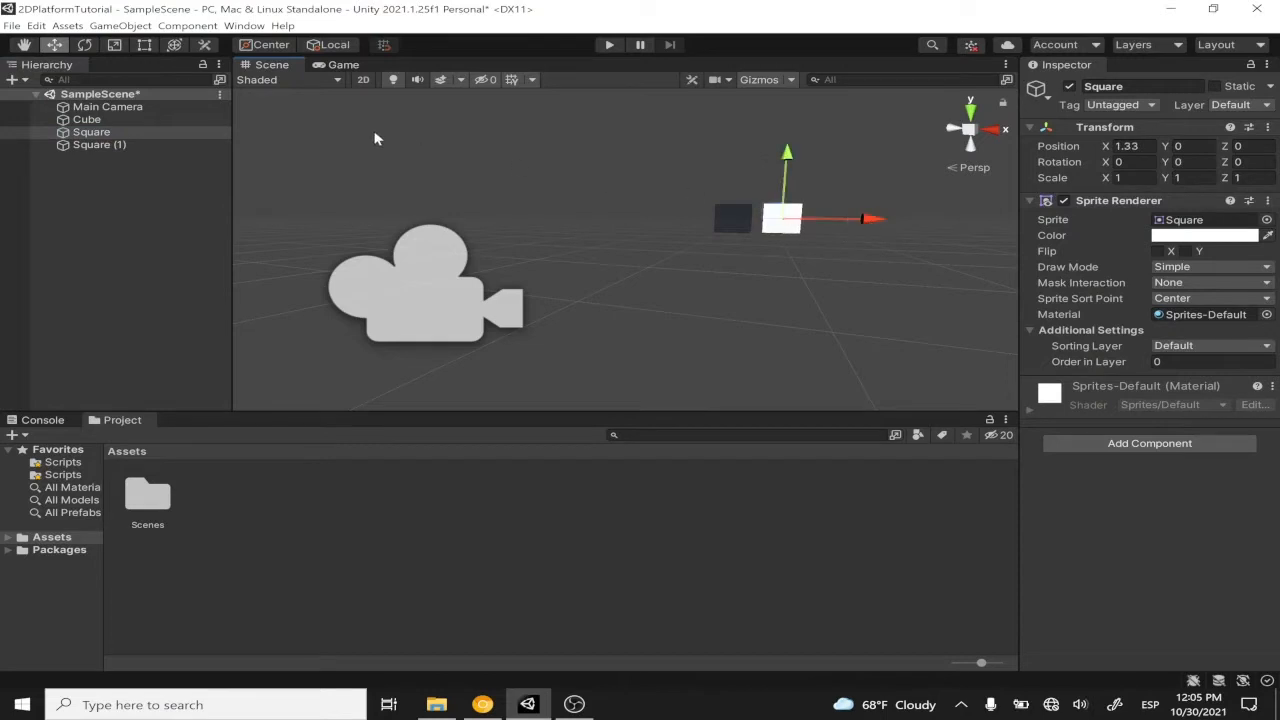
left_click(190, 109)
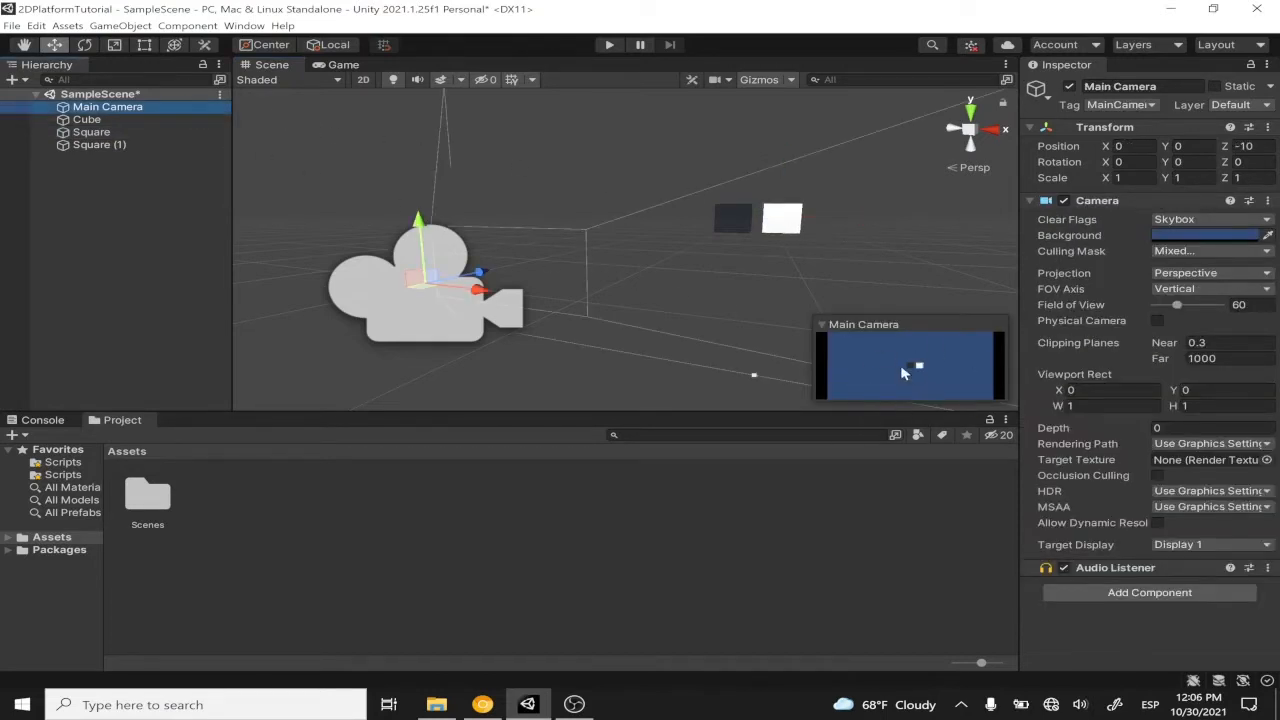
left_click(338, 65)
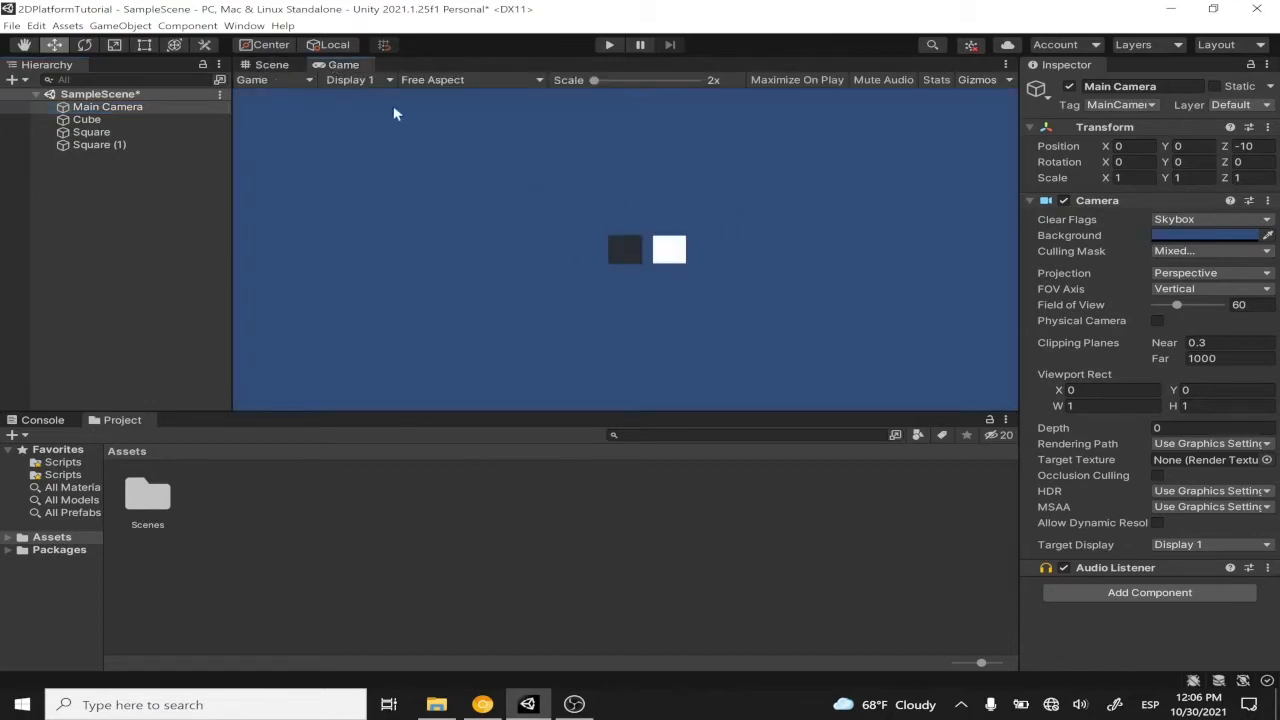
left_click(280, 66)
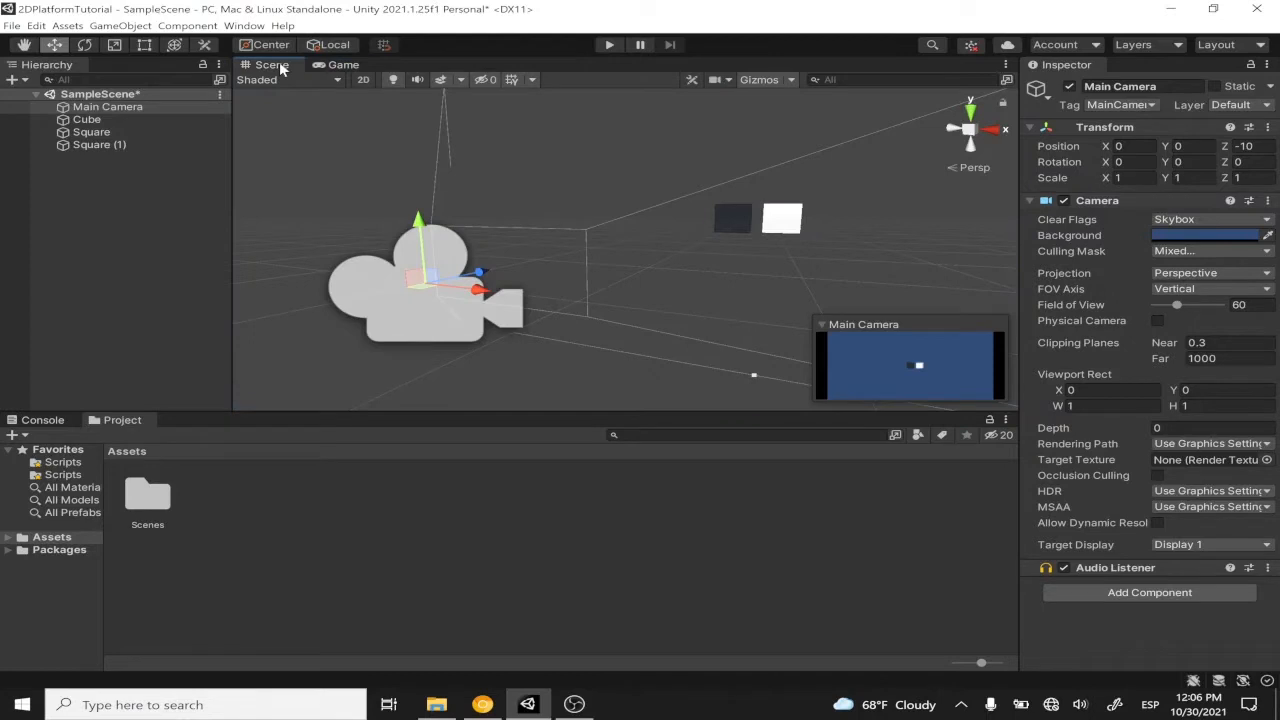
Move the red Square (1) along the X axis to about 1.34, and switch the Scene view to 2D mode
left_click(143, 146)
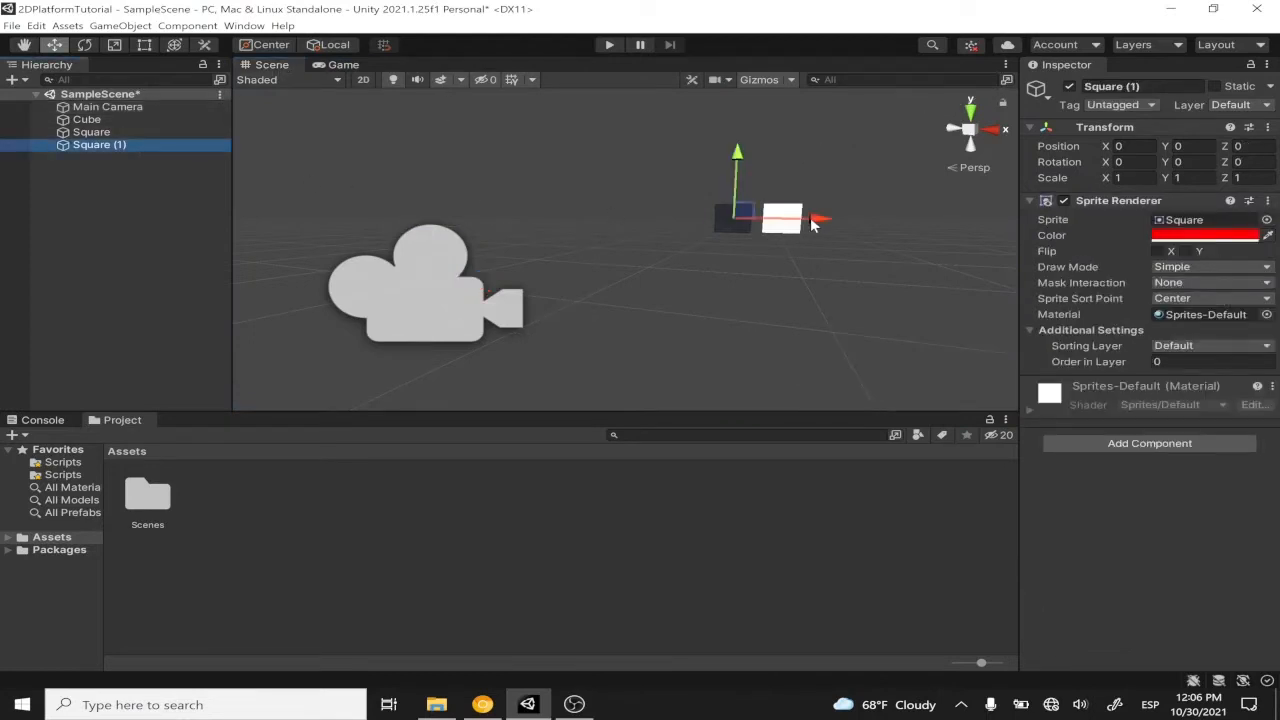
left_click_drag(812, 225, 866, 226)
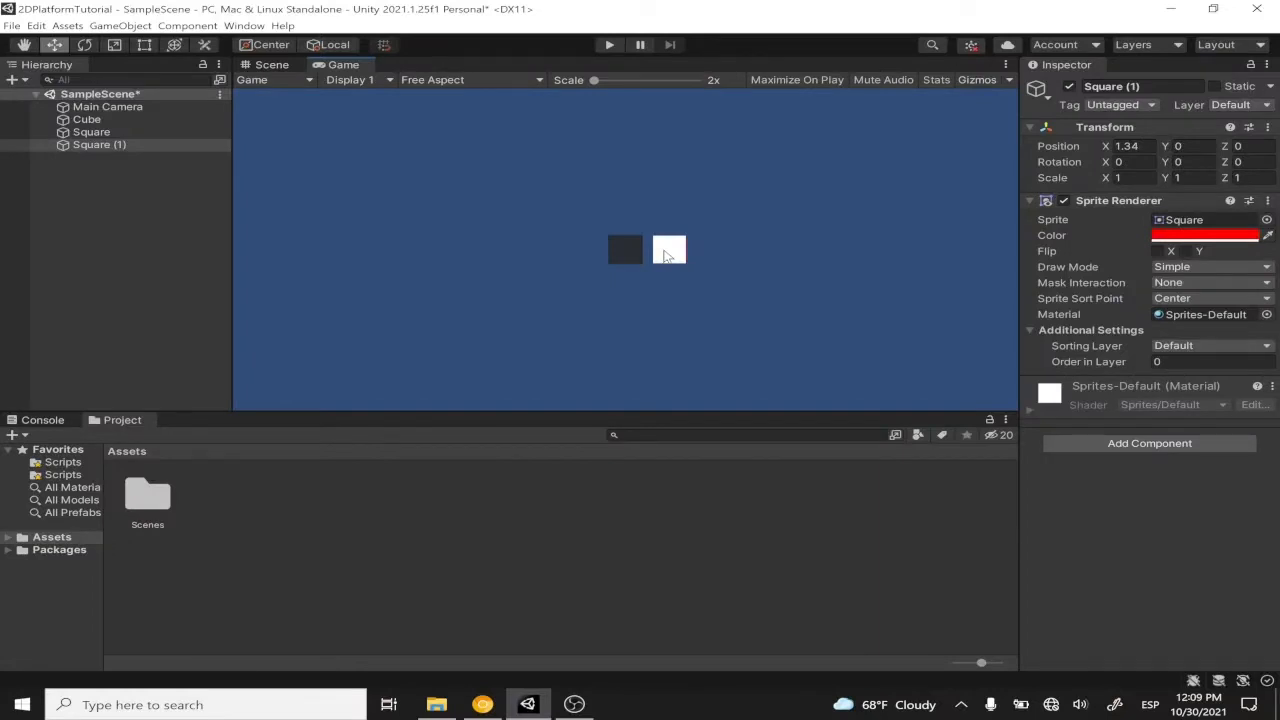
left_click(272, 65)
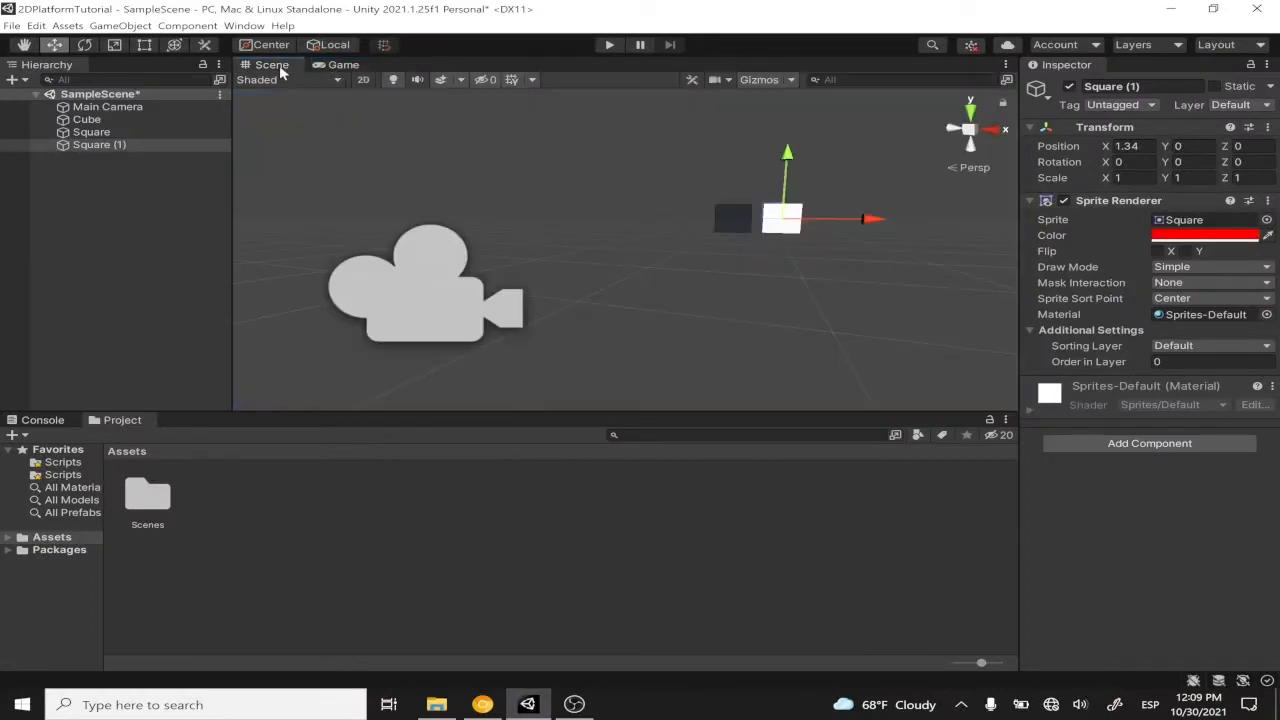
left_click(371, 80)
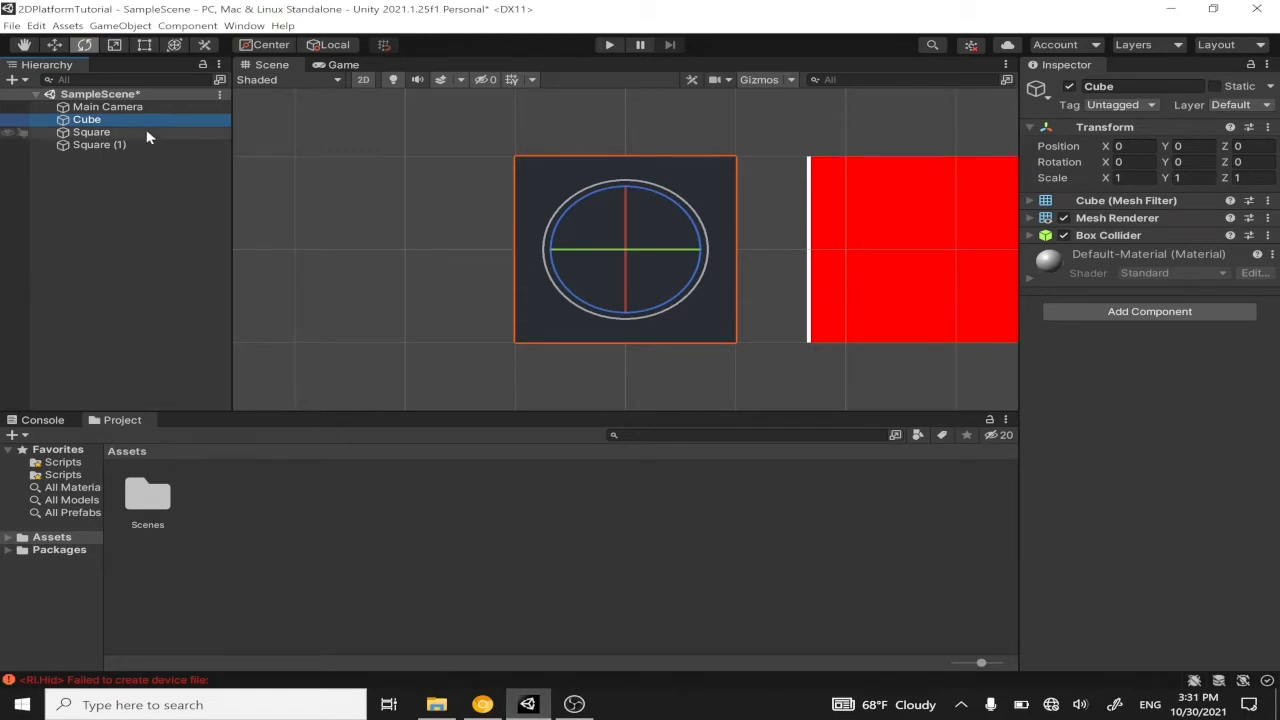
left_click(157, 120)
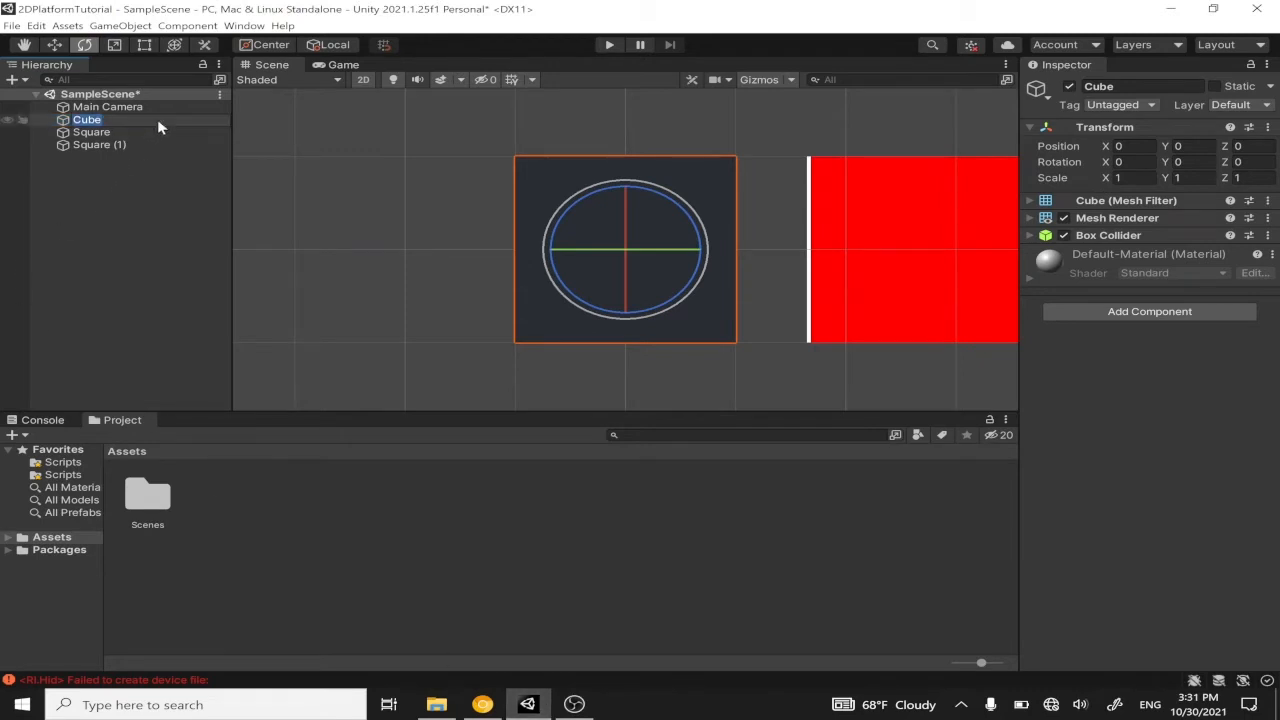
key("BackSpace")
key("Up")
left_click(160, 127)
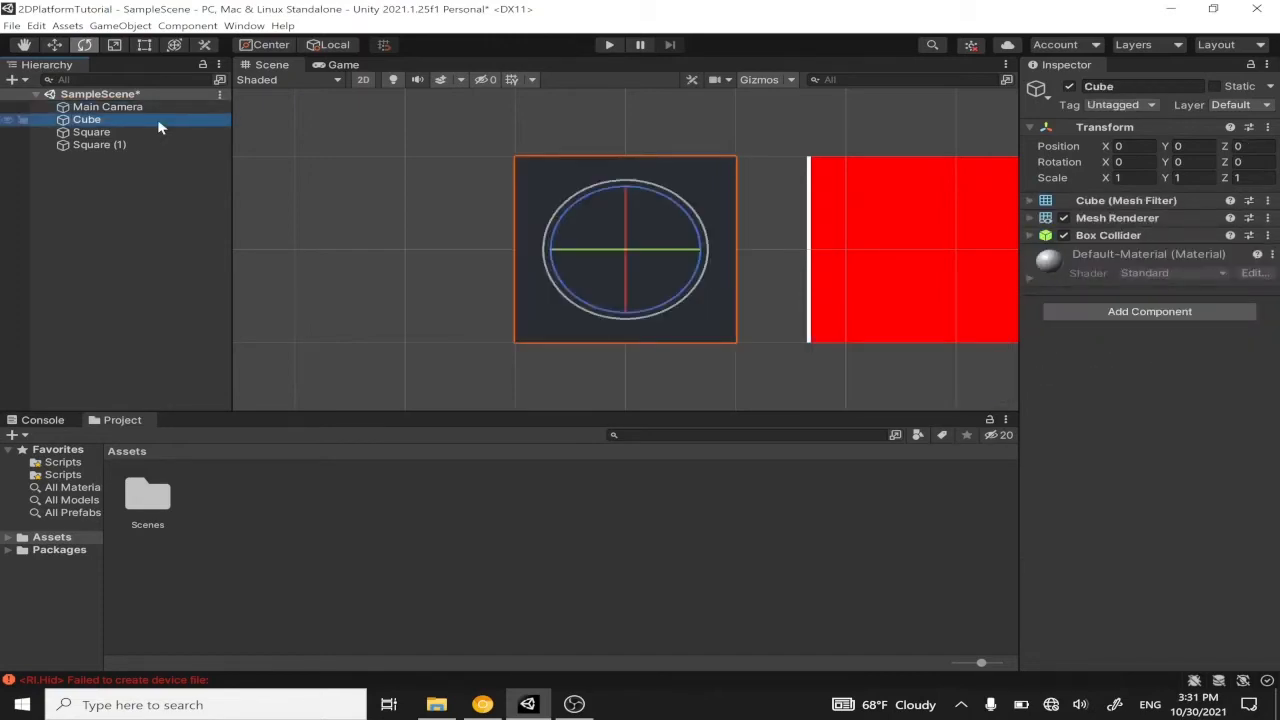
Delete the Cube, and reset the Transform of both Square and Square (1)
key("Delete")
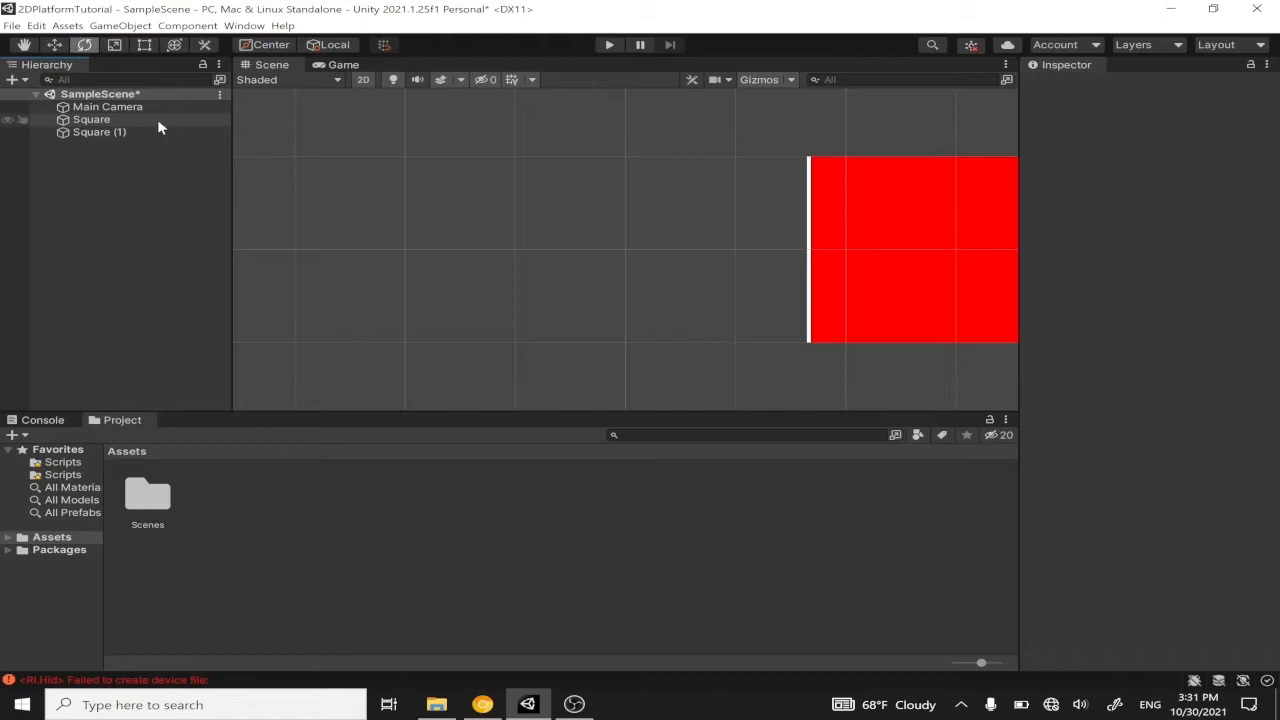
left_click(158, 122)
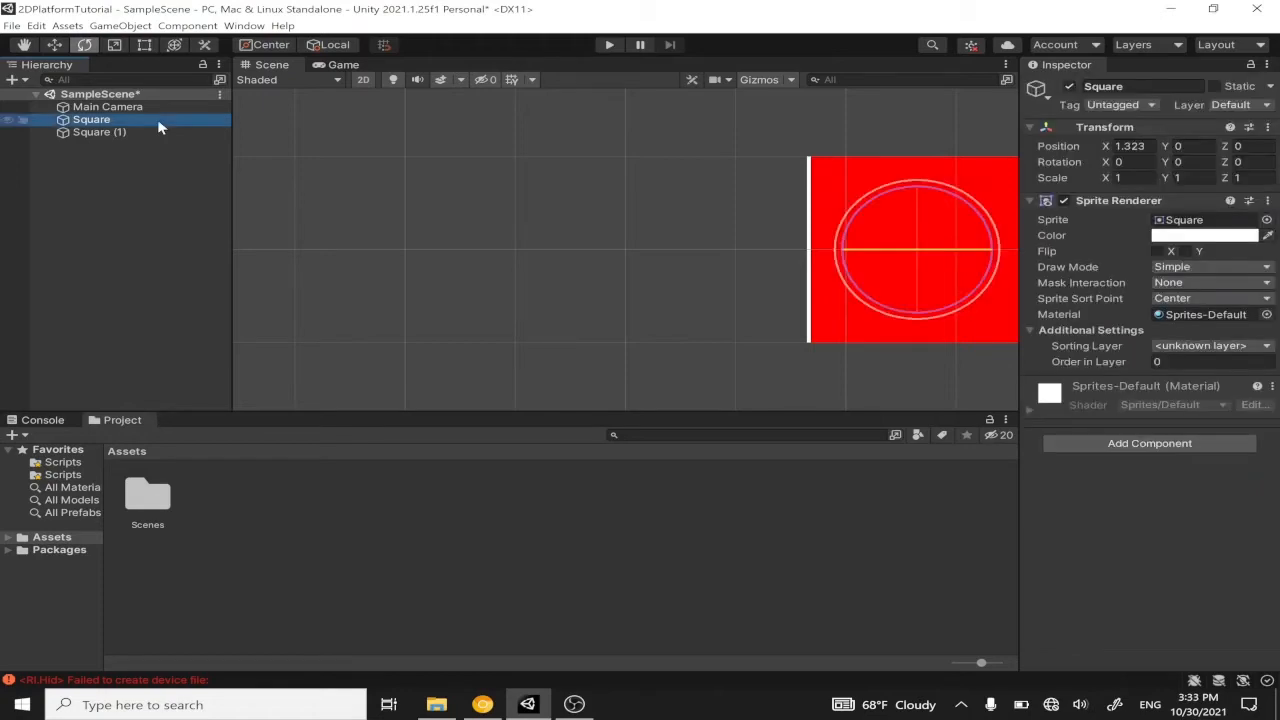
left_click(158, 132, "shift")
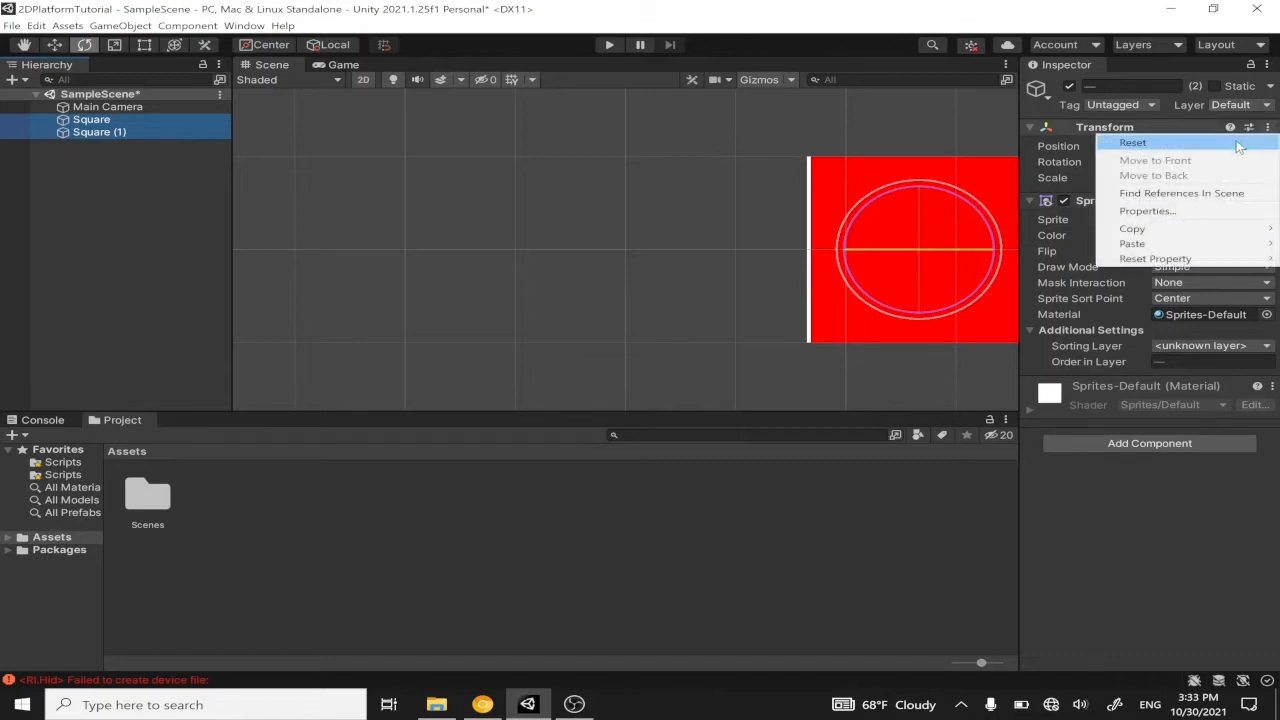
left_click(1133, 143)
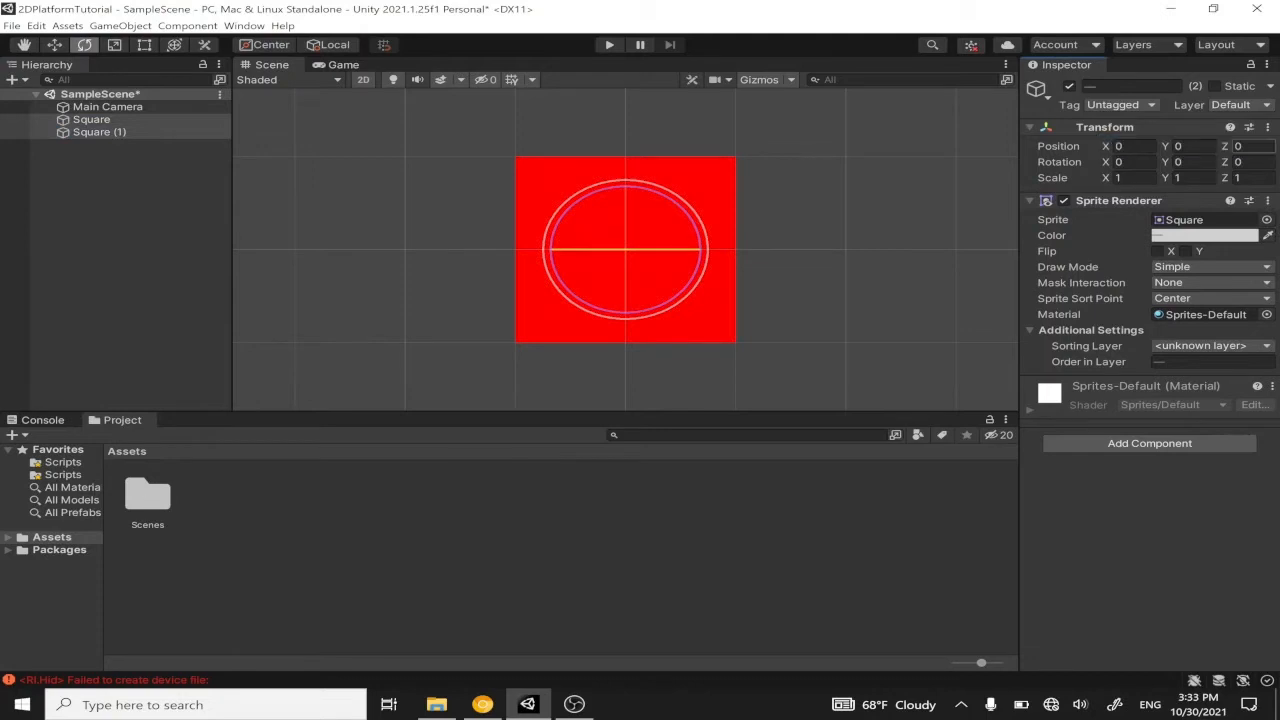
Check how the two overlapping squares appear in the Main Camera preview and the Game view
left_click(166, 108)
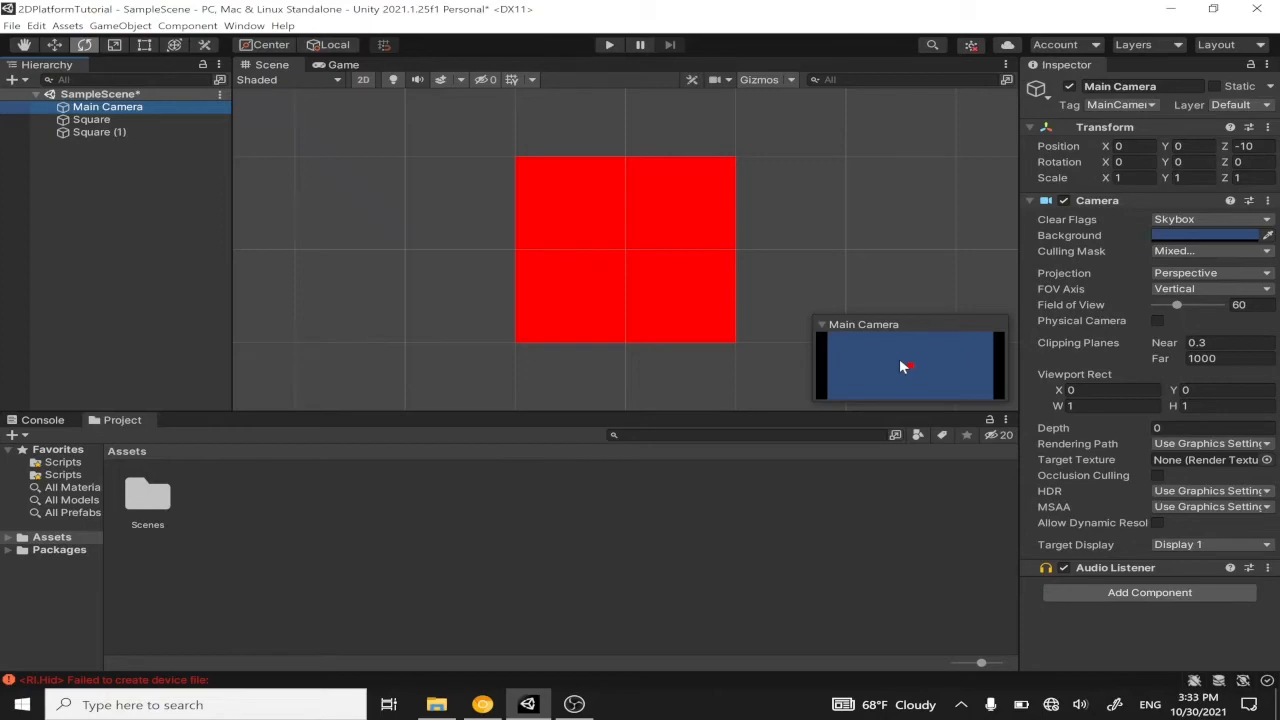
left_click(343, 64)
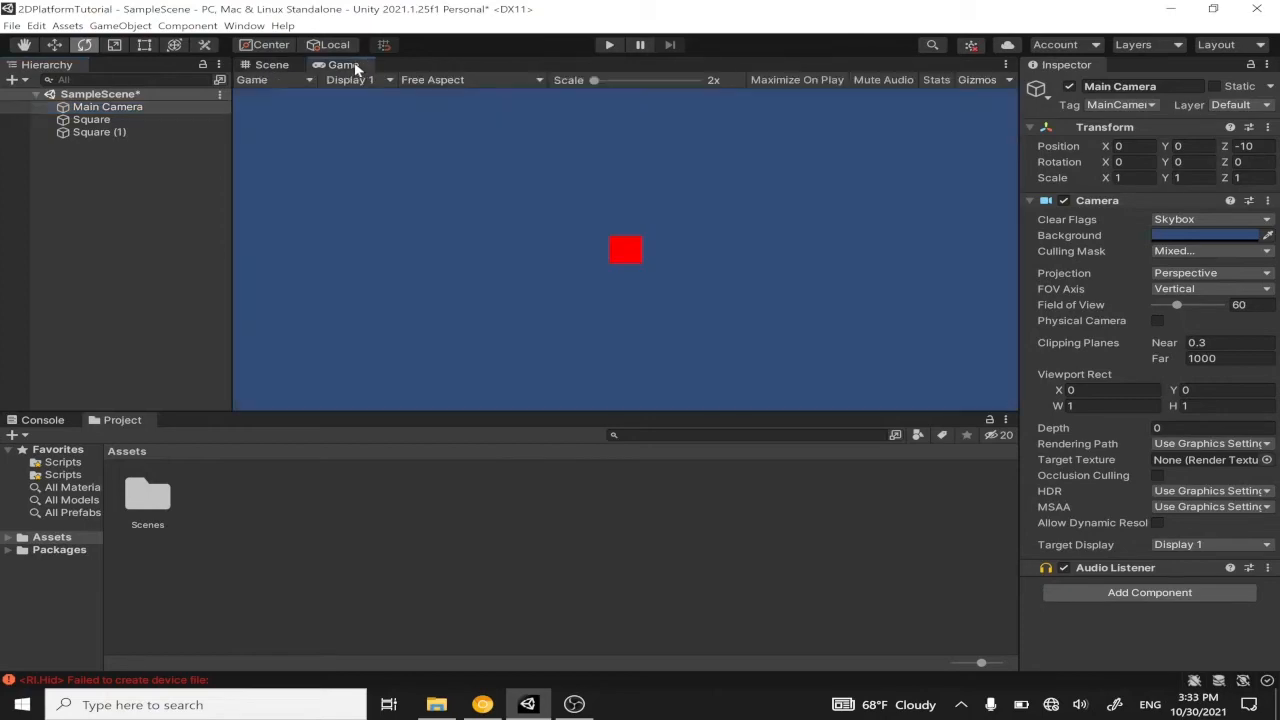
left_click(271, 64)
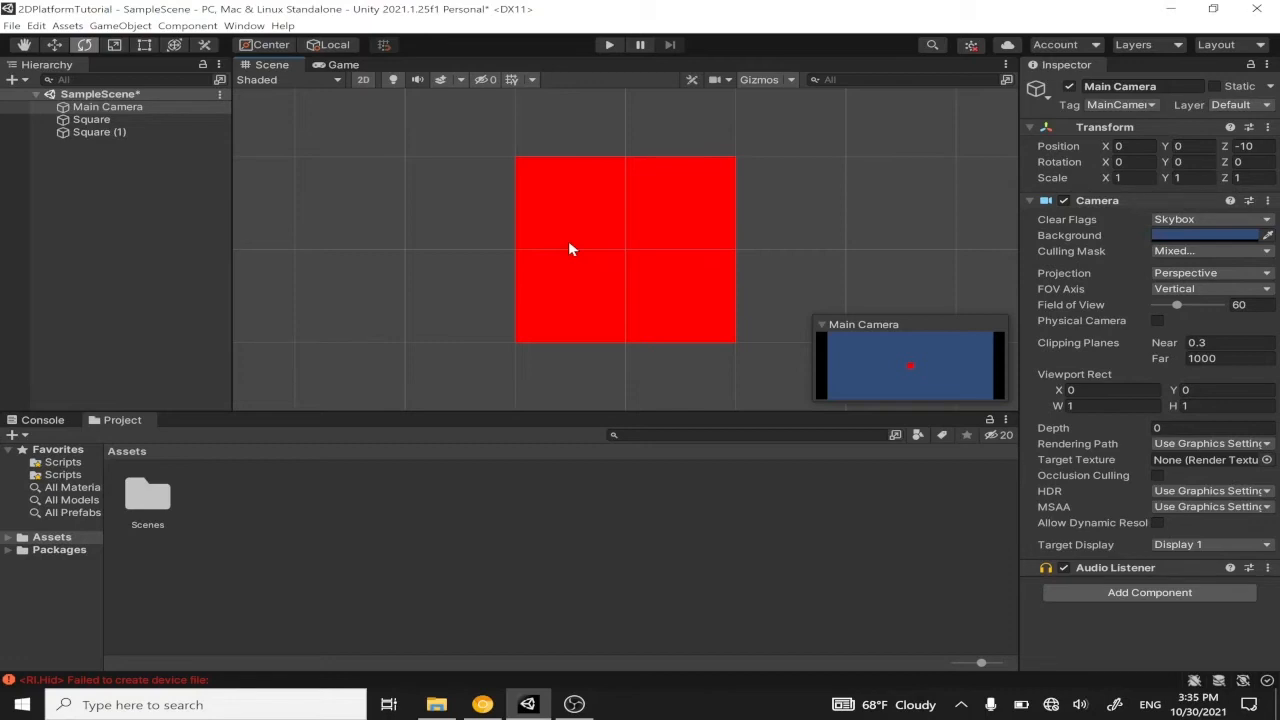
Open the sorting layer settings from the Sprite Renderer of the red Square (1), and add a new sorting layer
left_click(618, 230)
key("t")
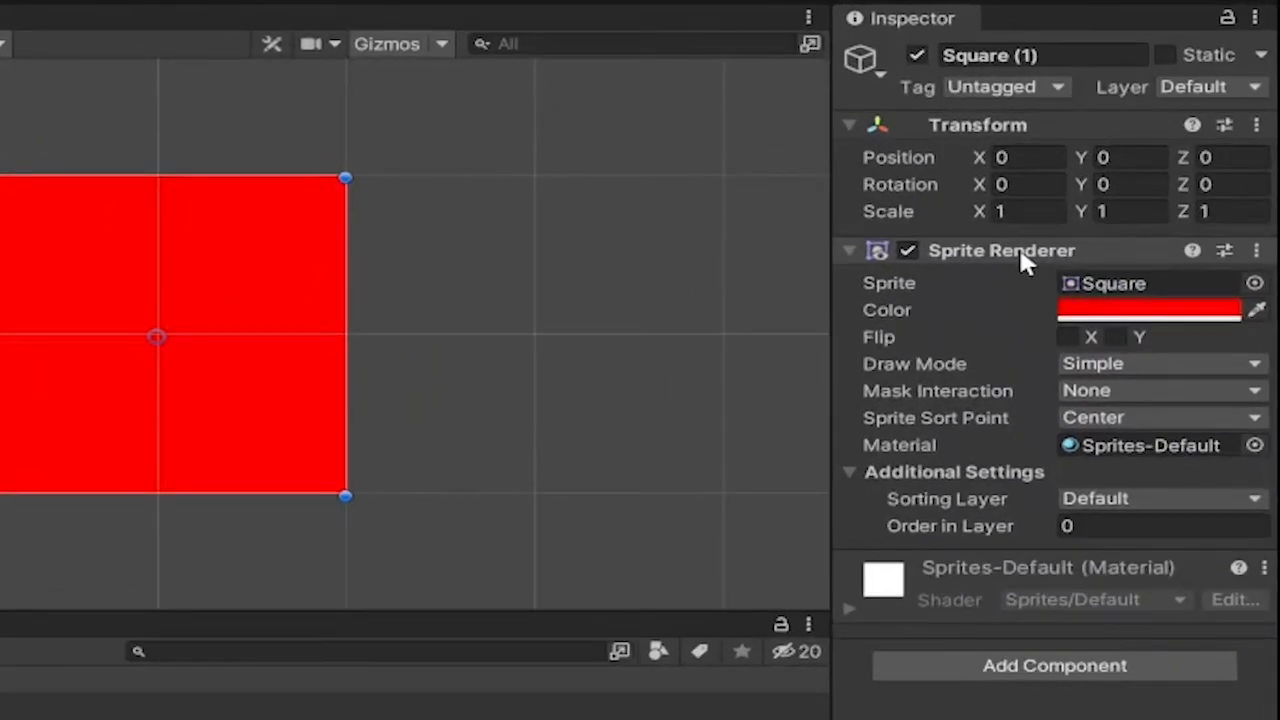
left_click(1090, 502)
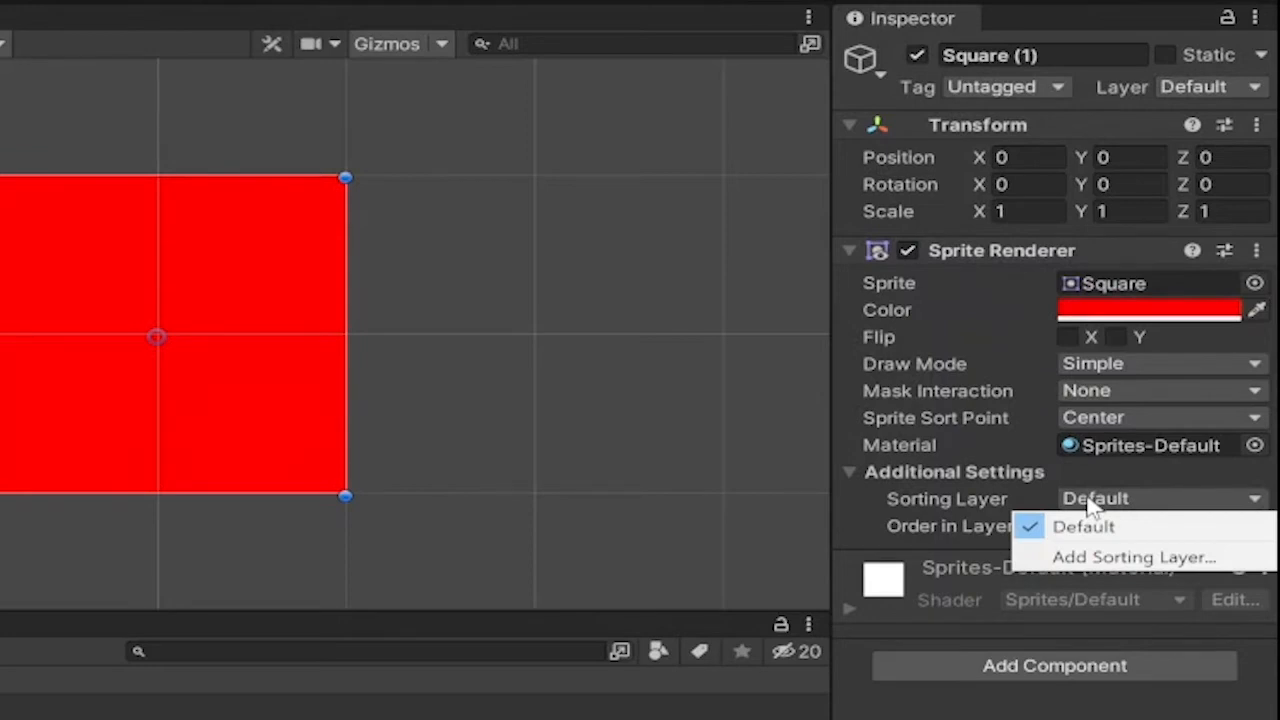
left_click(1086, 555)
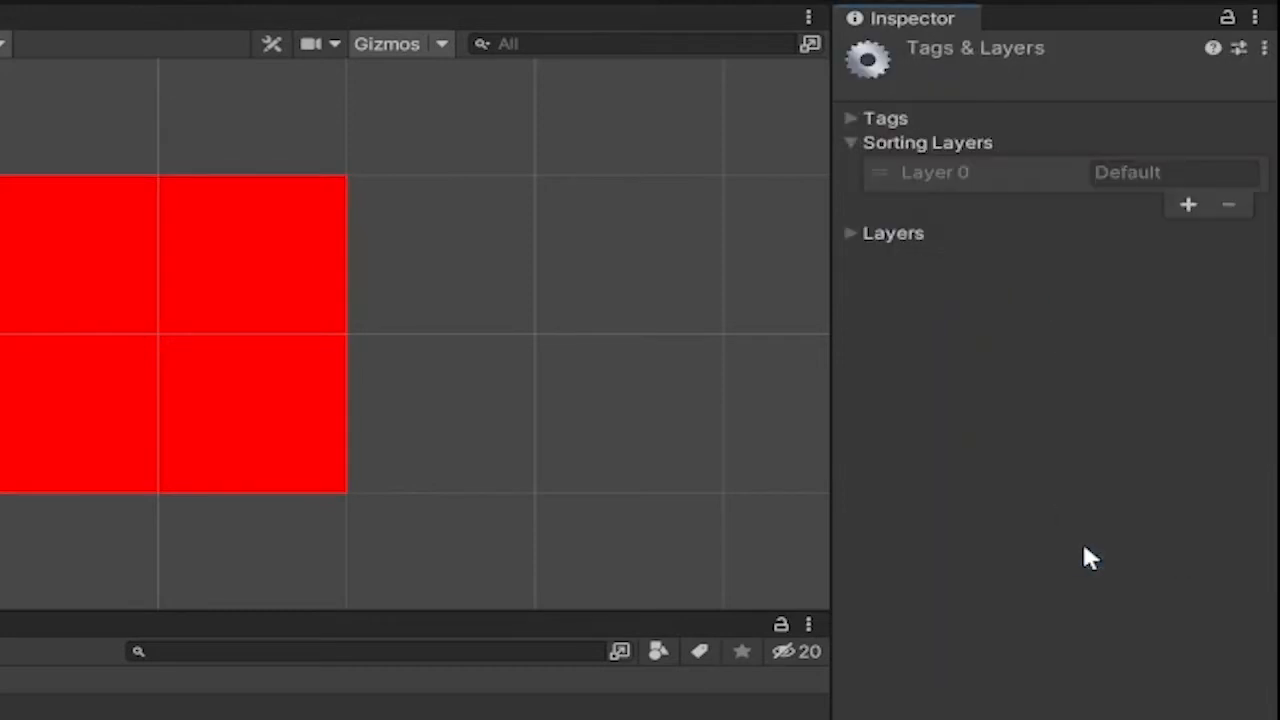
left_click(1187, 205)
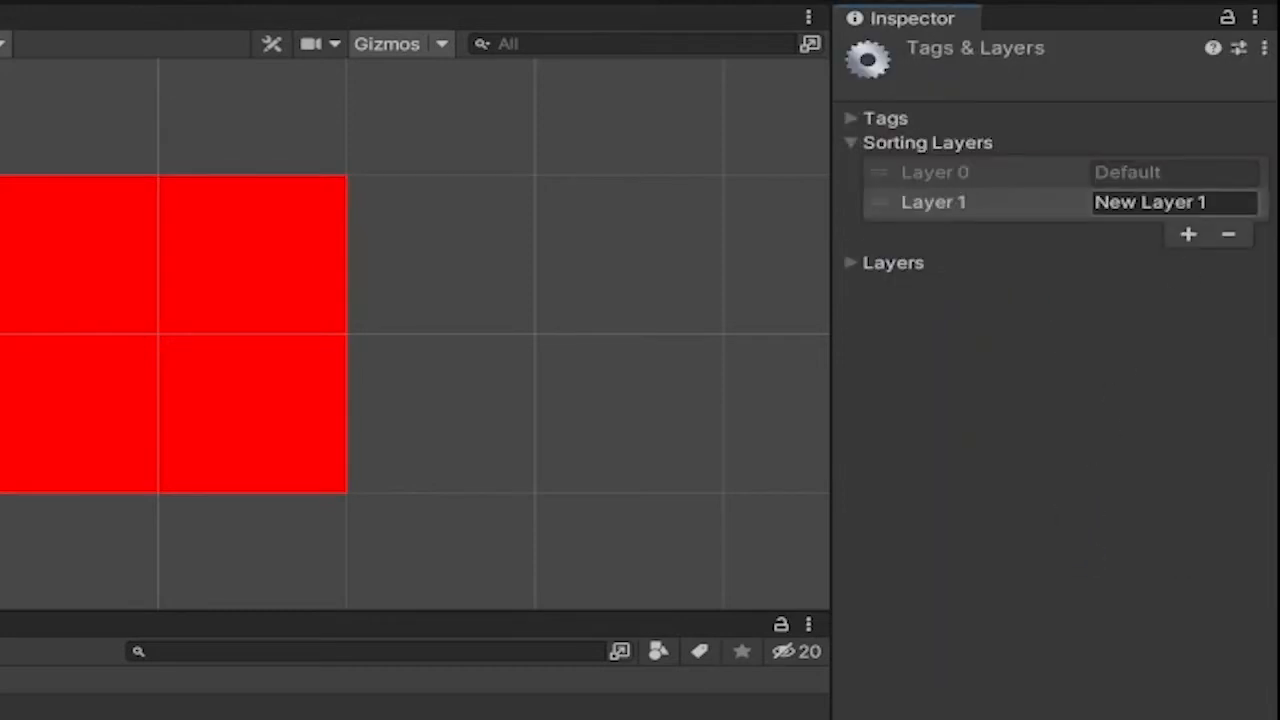
Name the new sorting layer Escenario
double_click(1168, 202)
key("BackSpace")
key("Delete")
key("Delete")
key("BackSpace")
key("BackSpace")
key("BackSpace")
key("BackSpace")
type("Es")
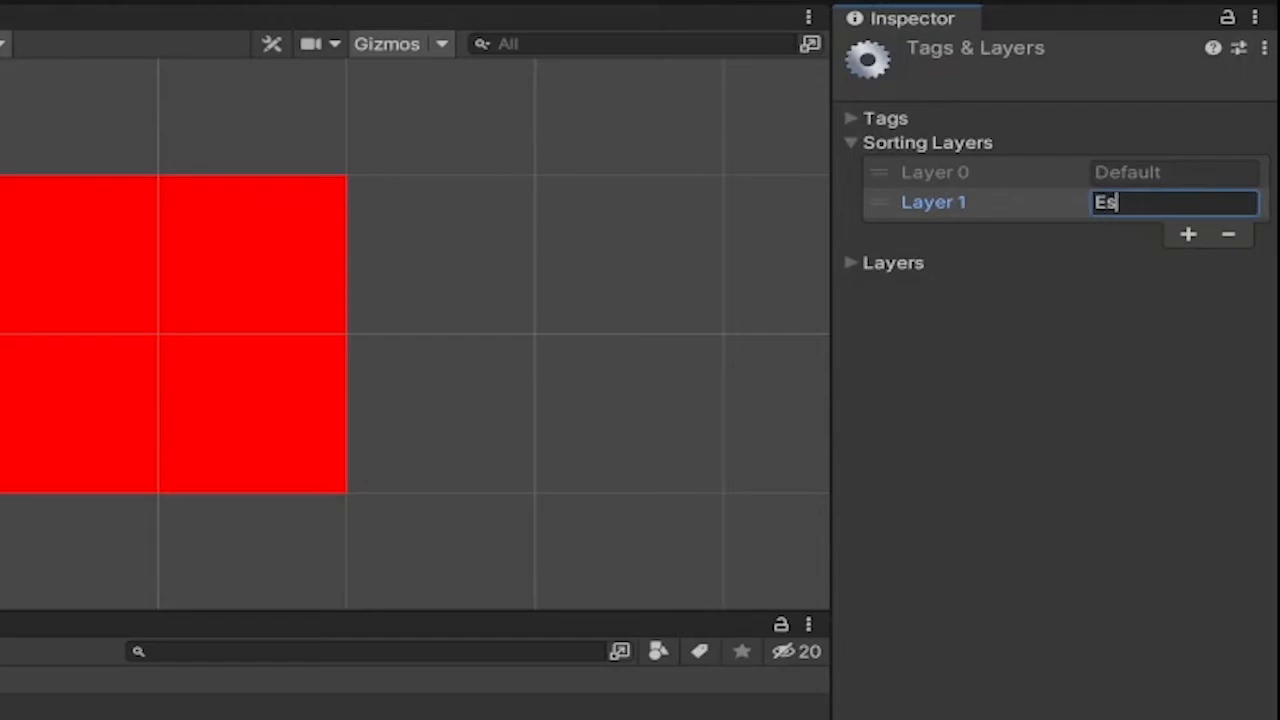
type("cenario")
Remove the Escenario sorting layer, and undo the removal
left_click(966, 206)
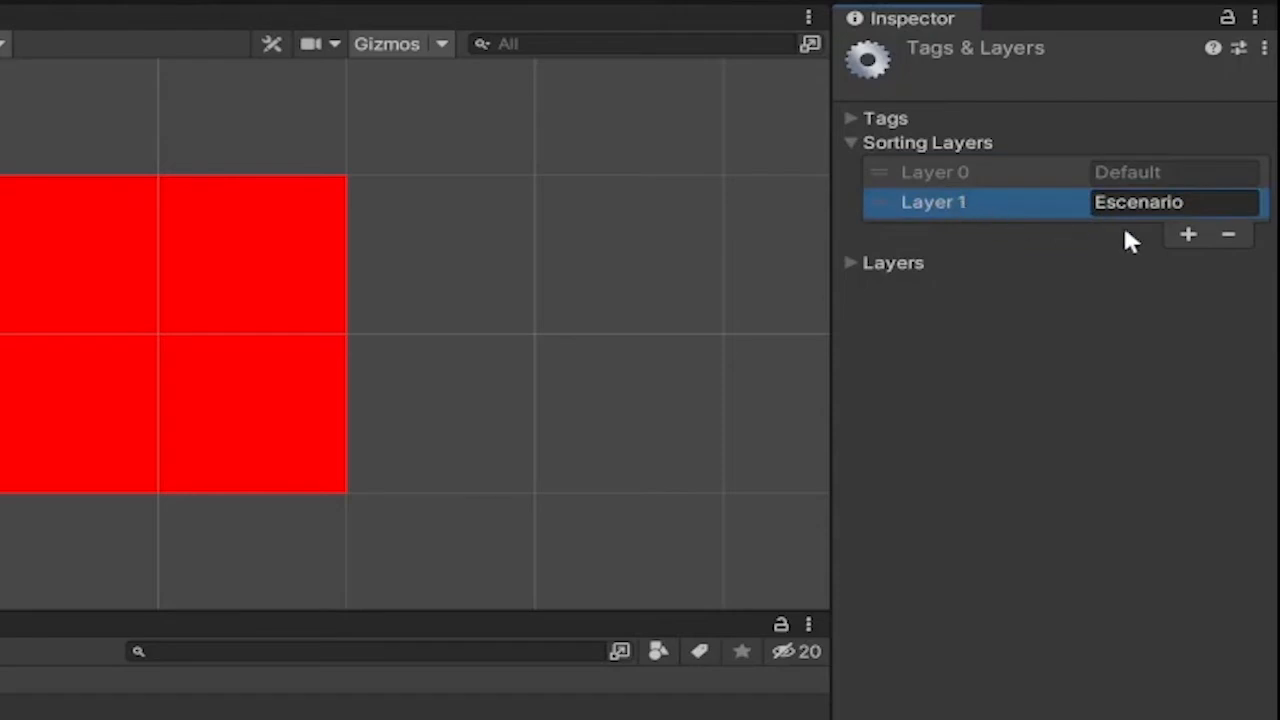
left_click(1228, 236)
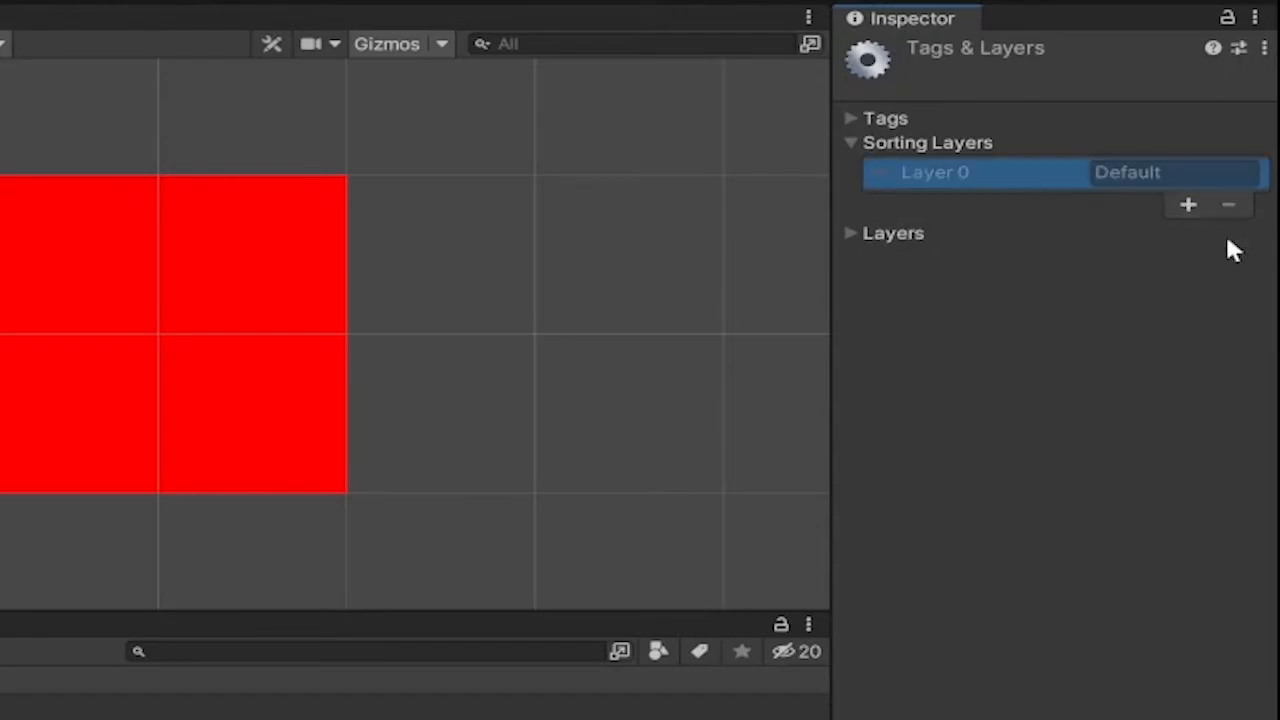
key("ctrl+z")
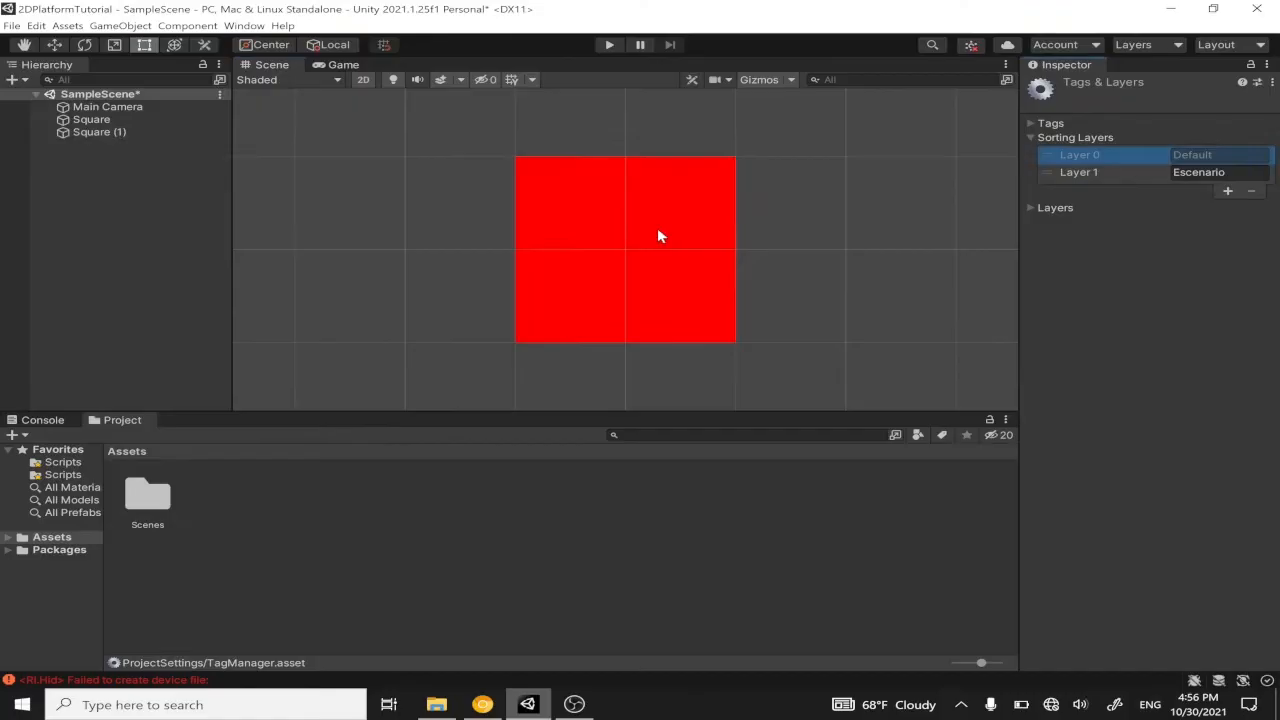
Assign the red Square (1) to the Escenario sorting layer
left_click(214, 303)
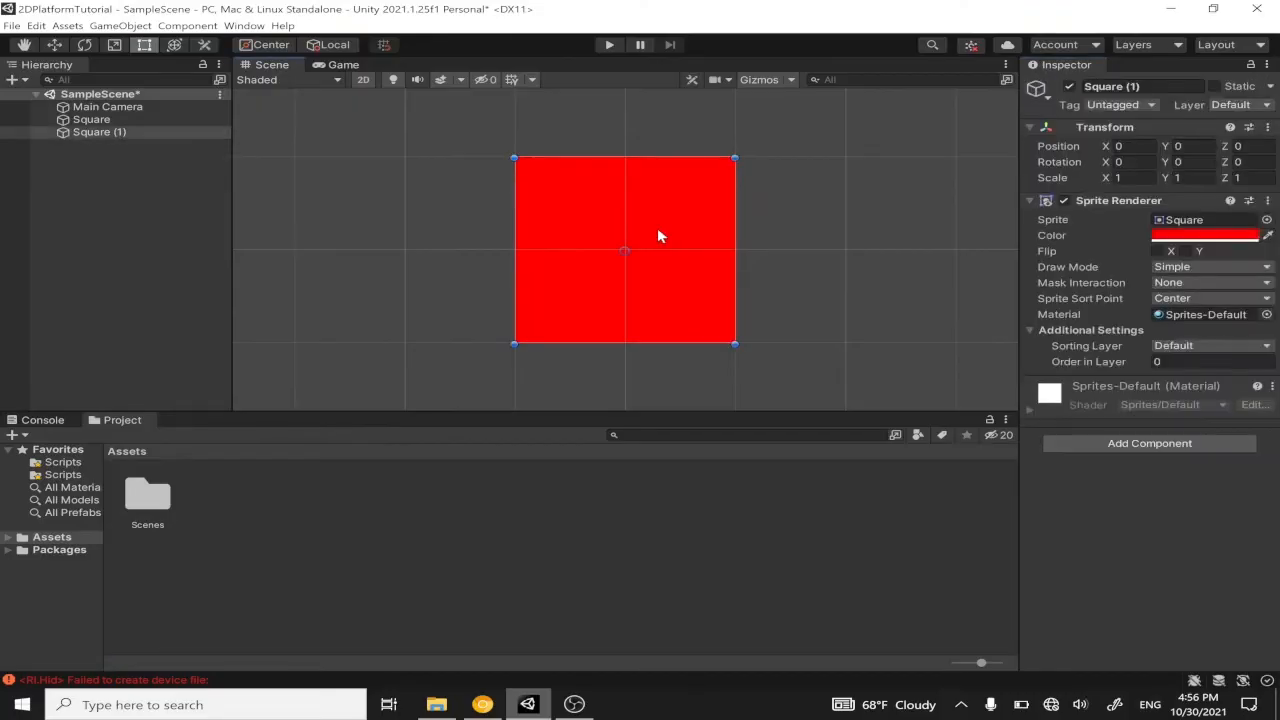
left_click(1179, 346)
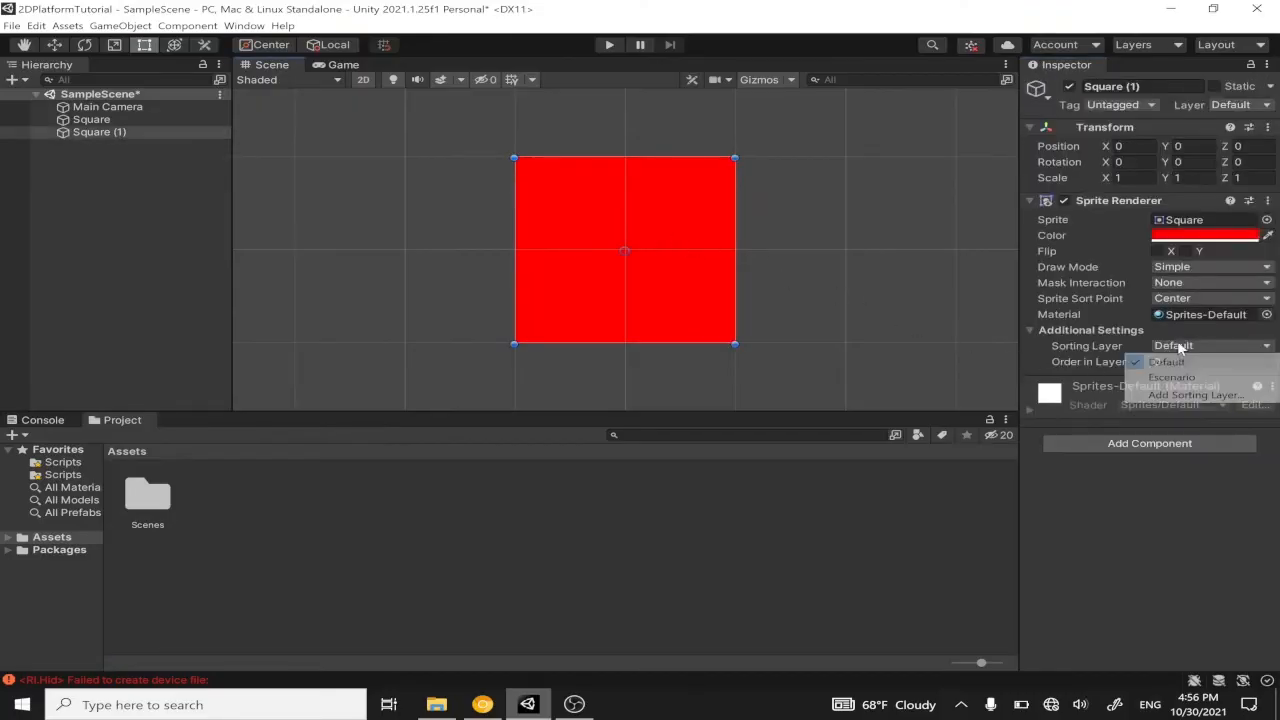
left_click(1176, 376)
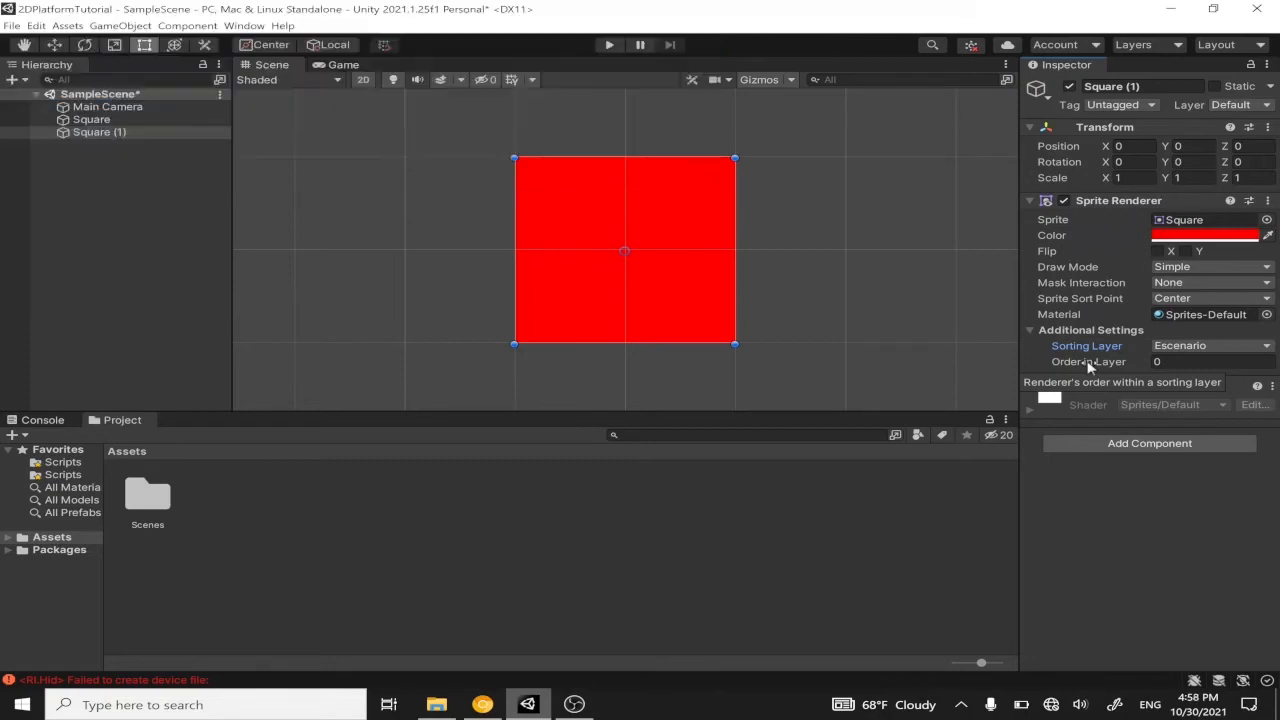
Assign the white Square to the Escenario sorting layer with Order in Layer 1, and check the layer order of Square (1)
left_click(217, 117)
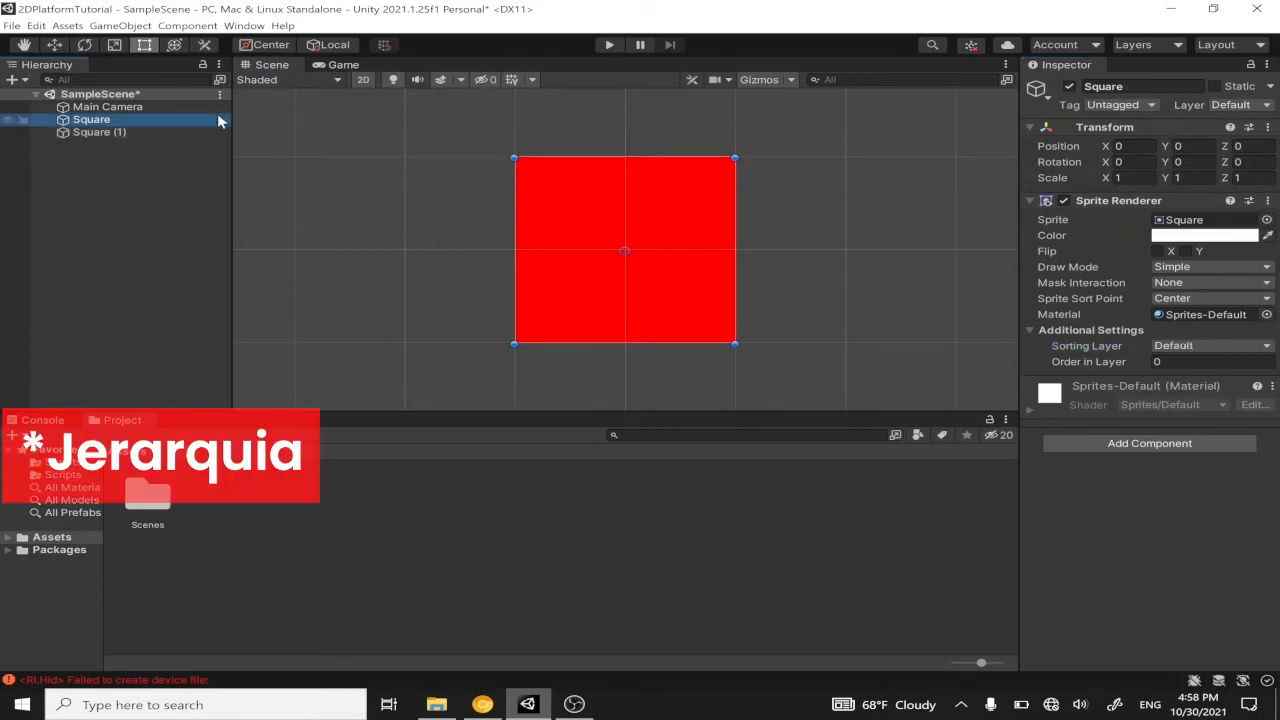
left_click(1150, 362)
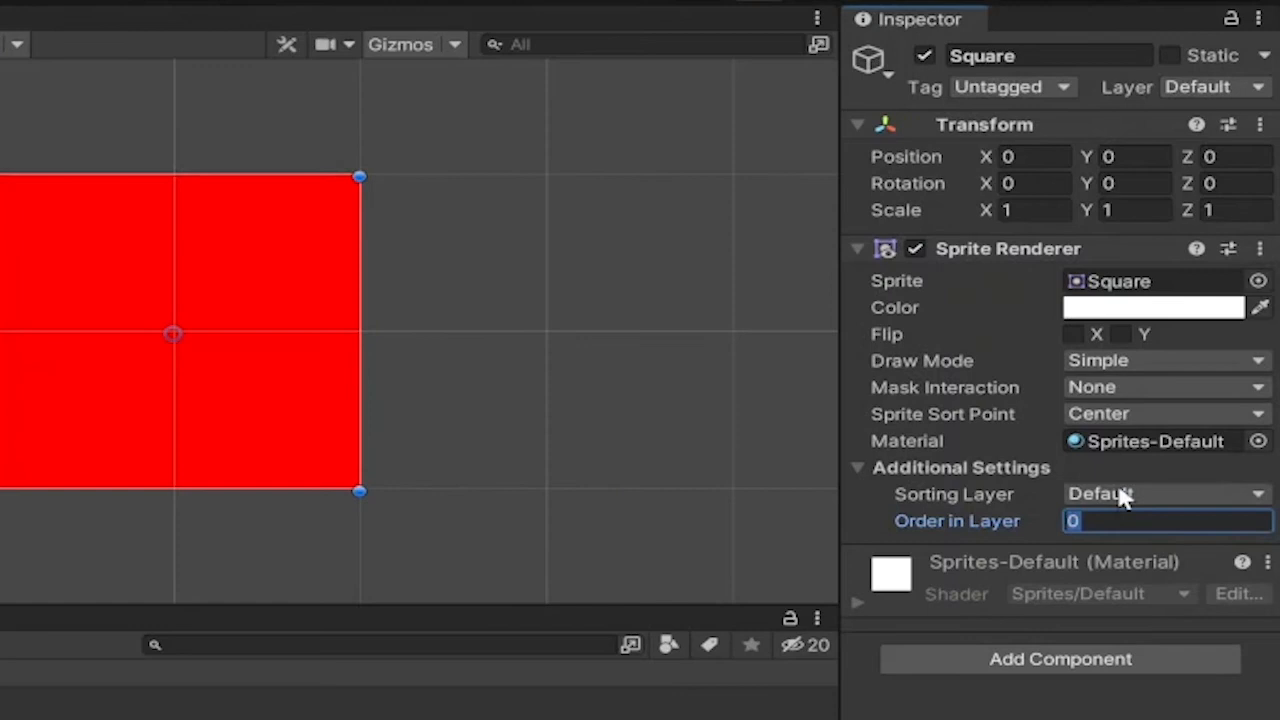
left_click(1122, 495)
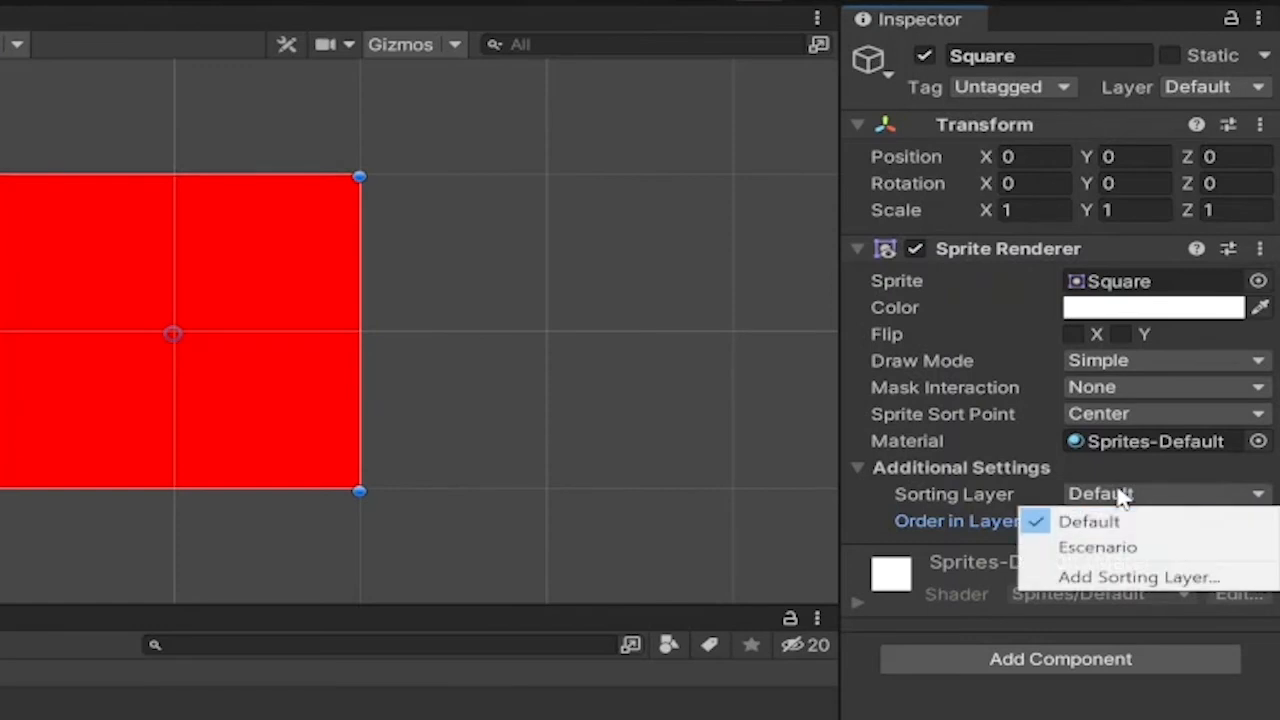
left_click(1117, 545)
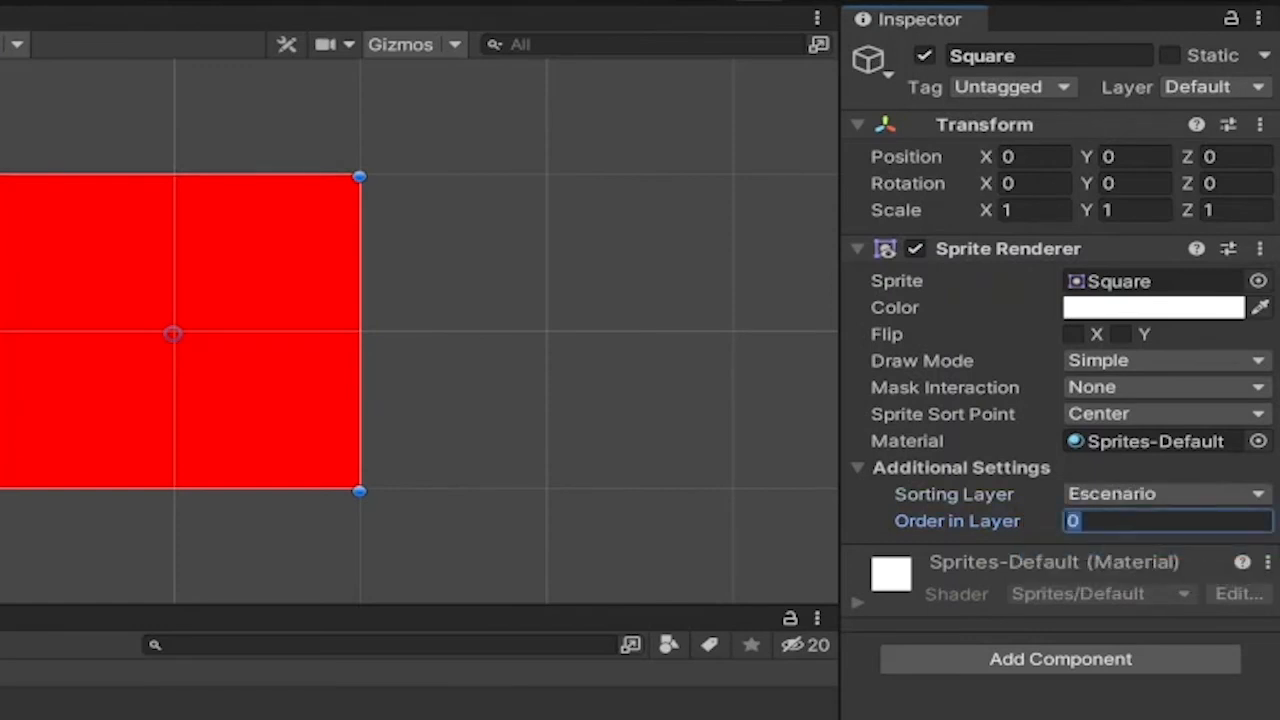
type("1")
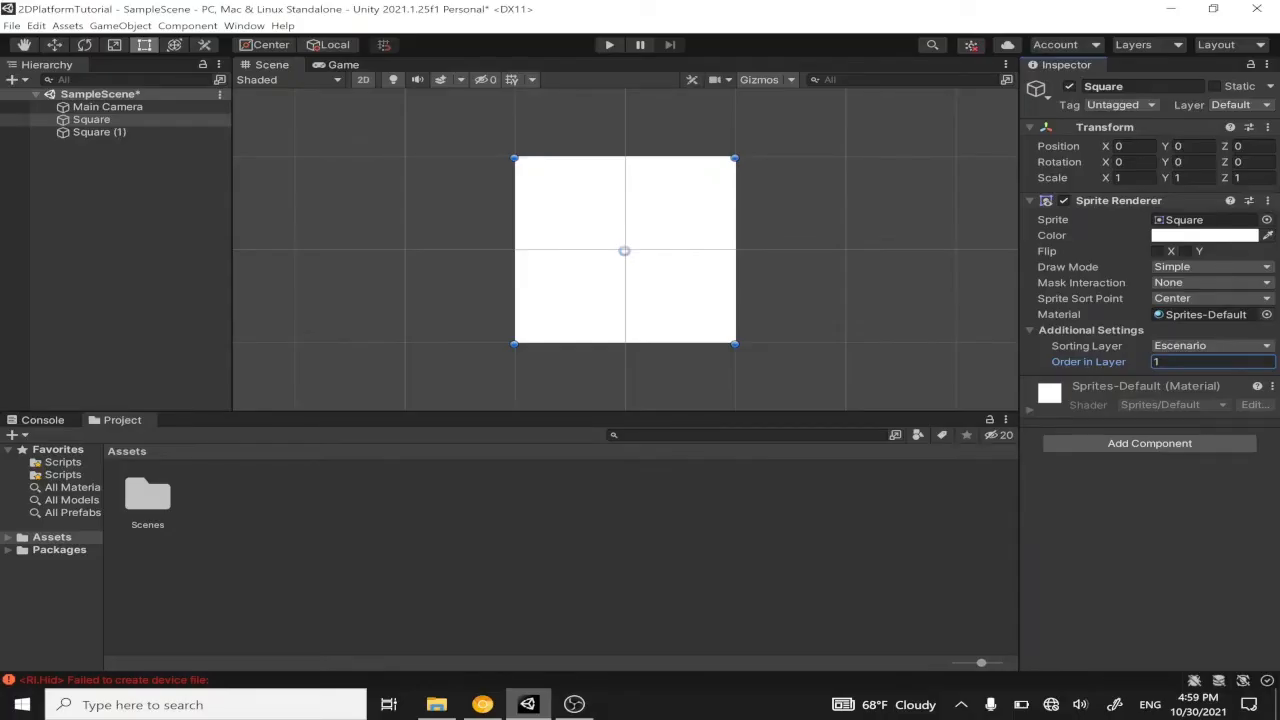
left_click(203, 134)
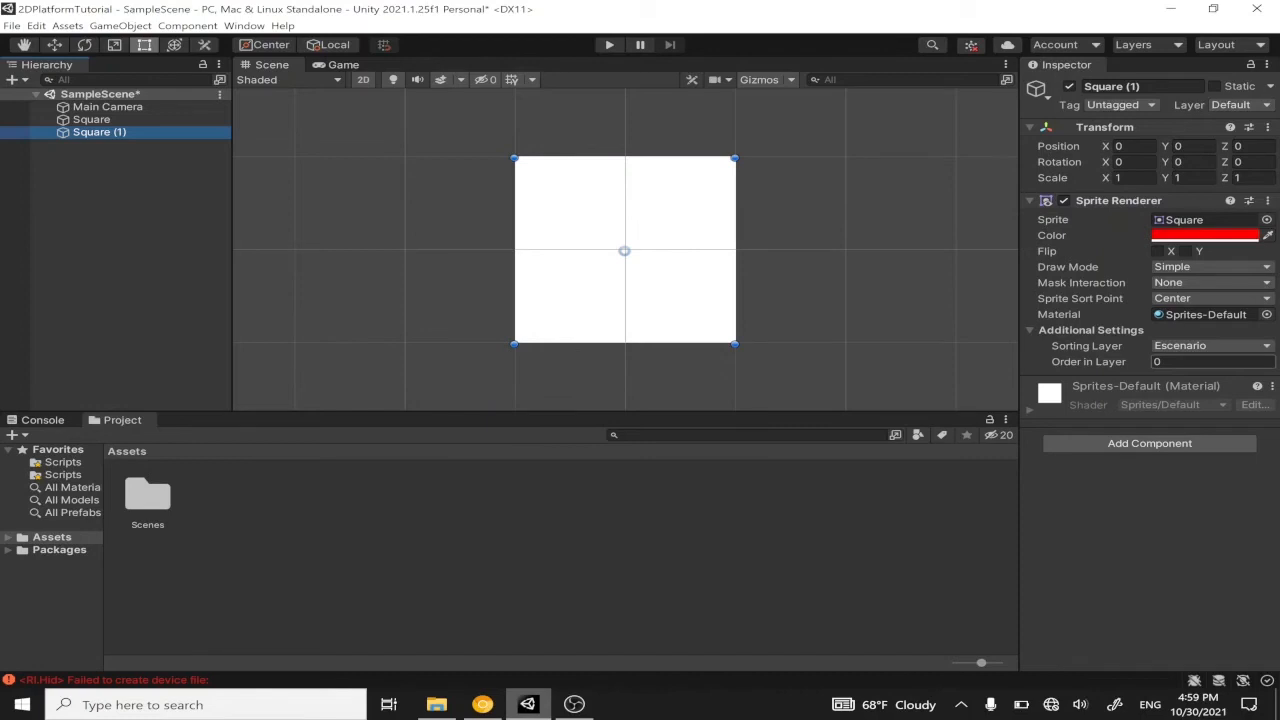
left_click(1157, 362)
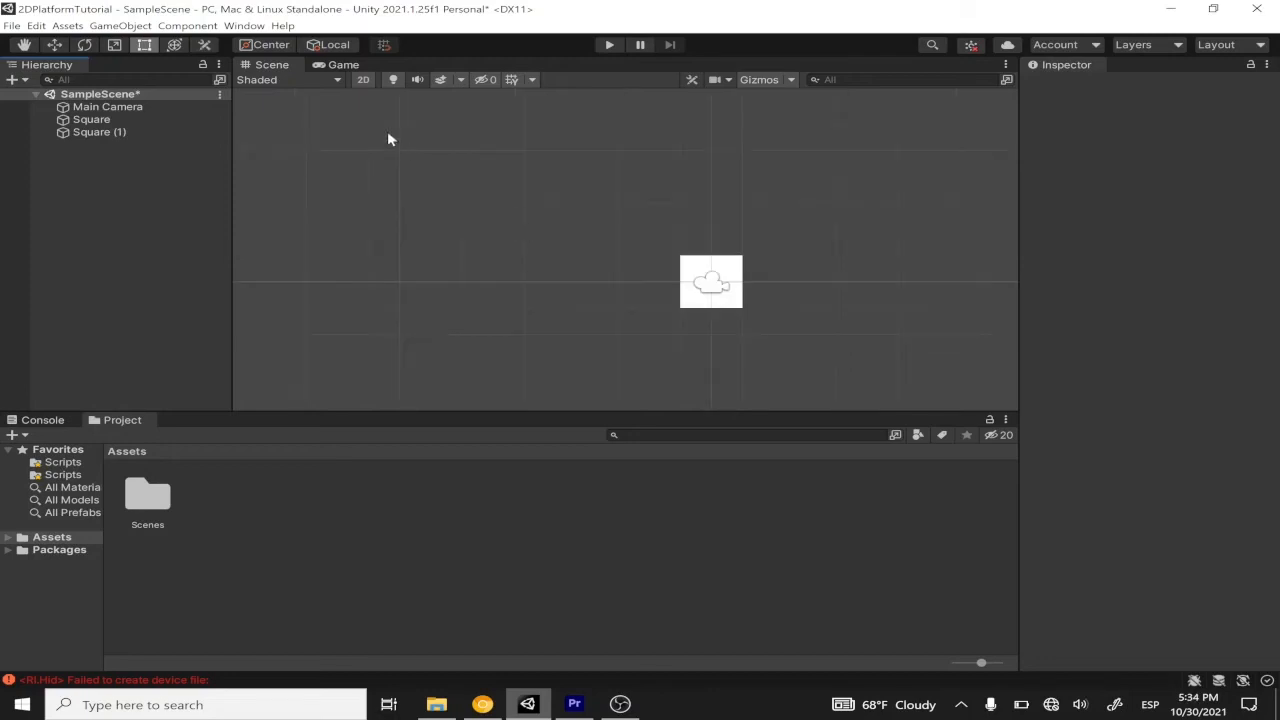
Switch the Scene view to 3D and move the red Square (1) along the Z axis toward the camera to about -1.26
left_click(362, 80)
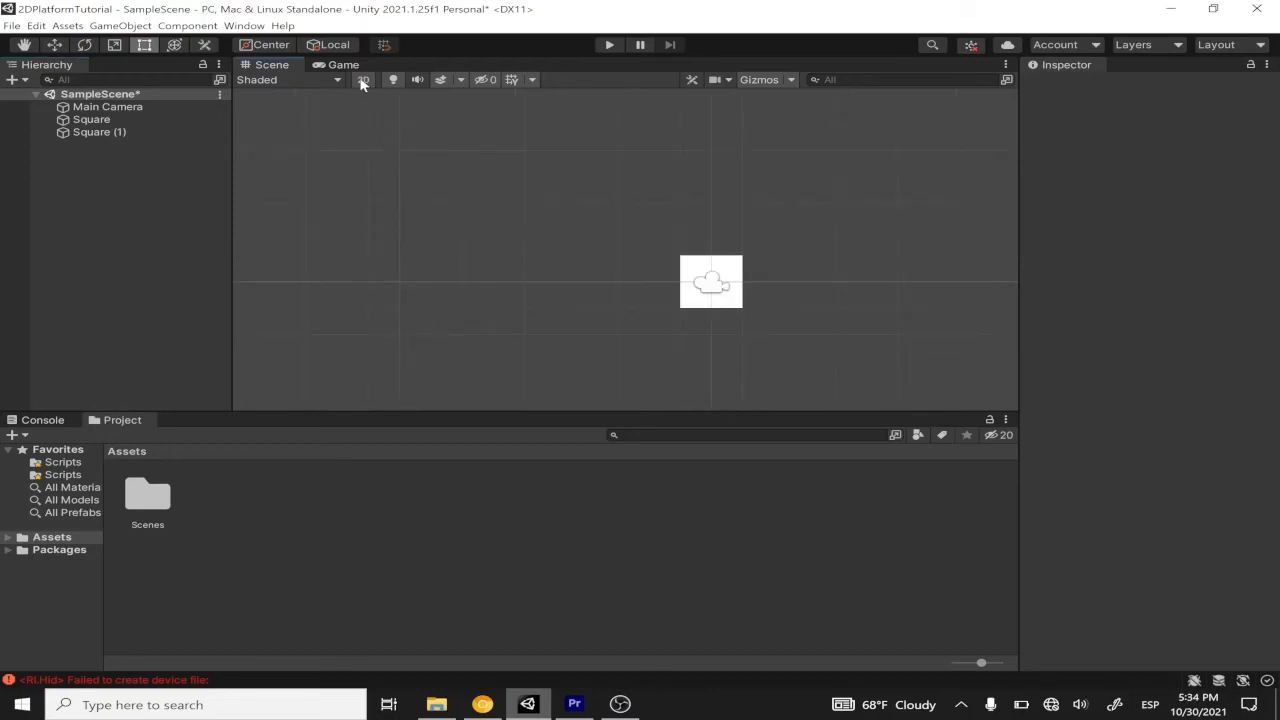
left_click(152, 105)
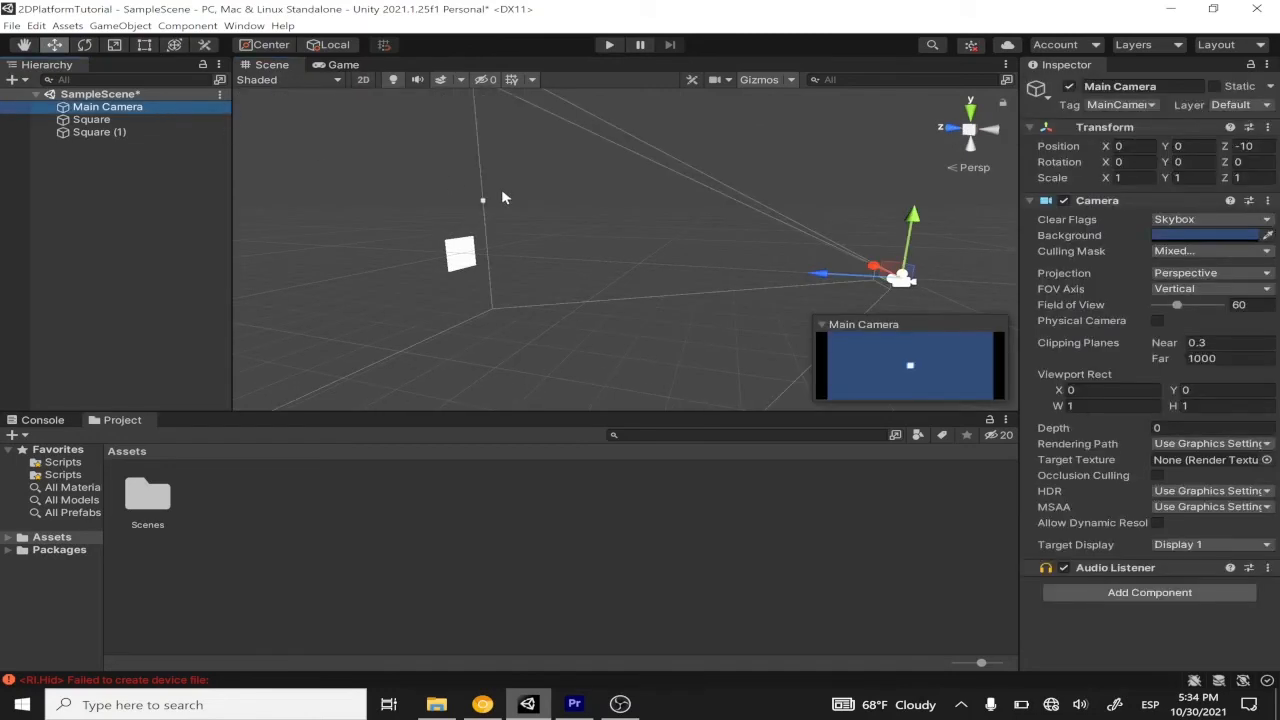
left_click(194, 133)
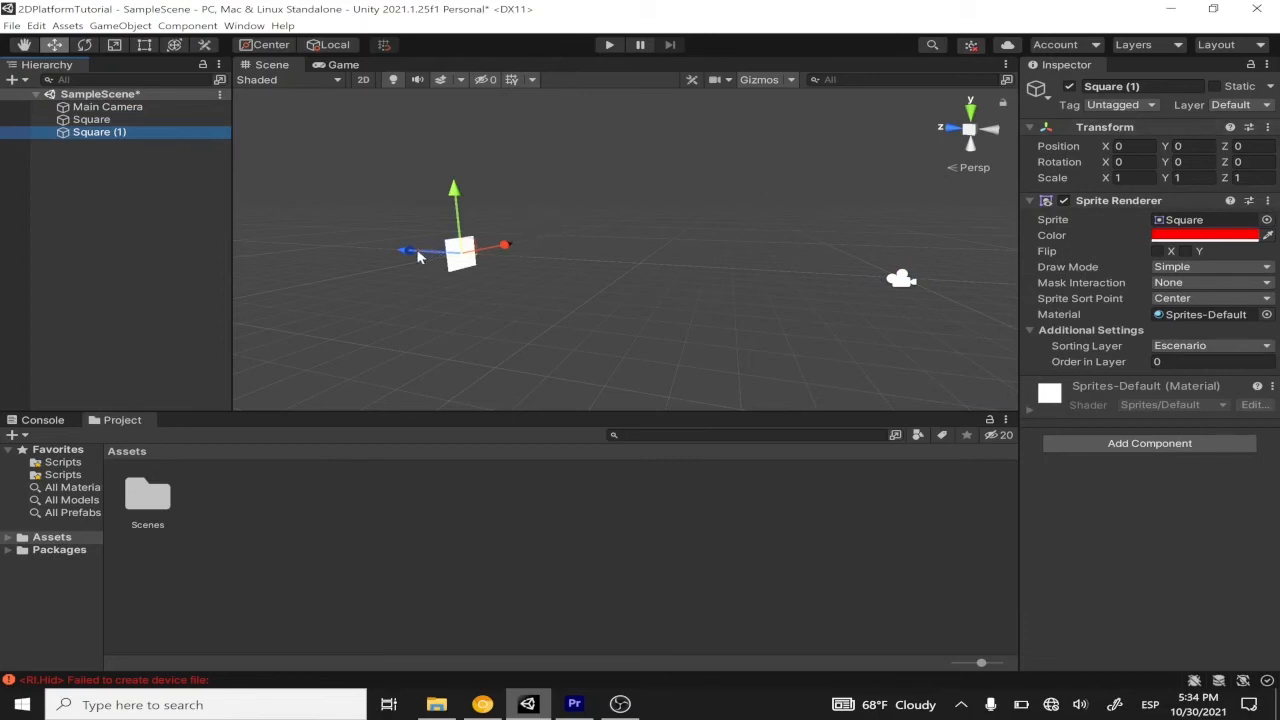
left_click_drag(418, 257, 454, 277)
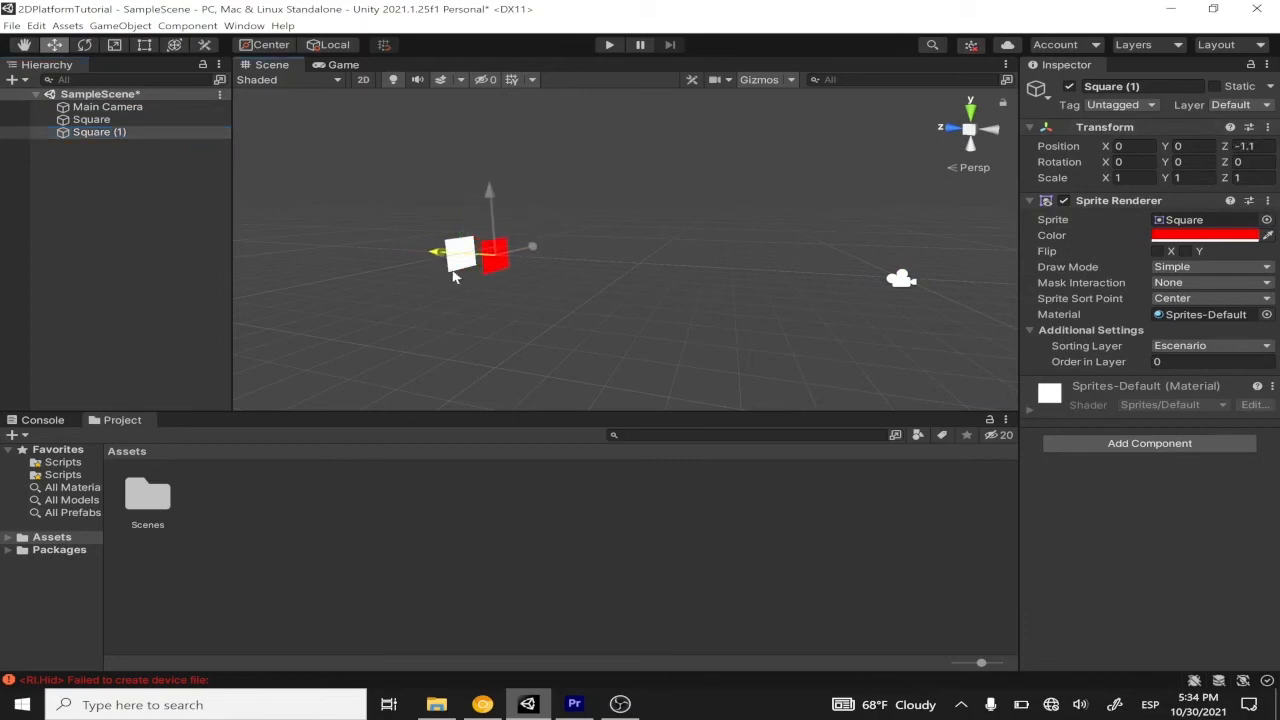
Check in the Main Camera preview and the Game view which of the separated squares is drawn in front
left_click(134, 107)
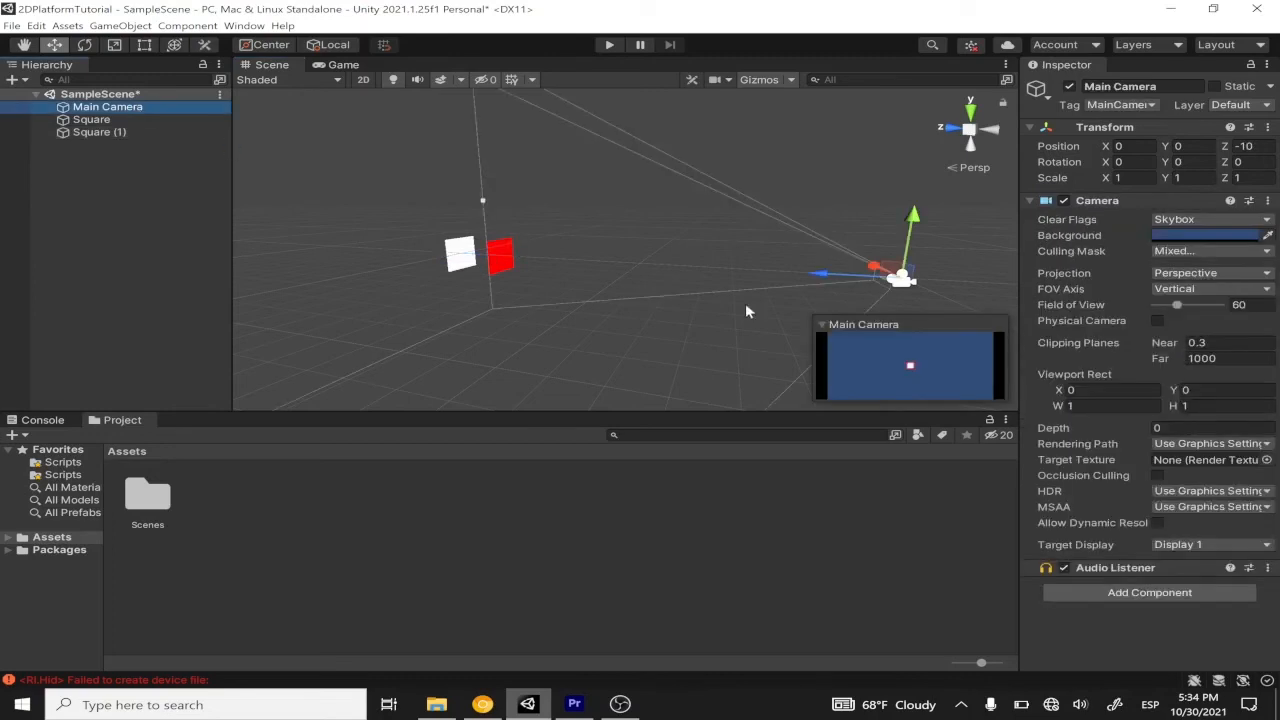
left_click(355, 66)
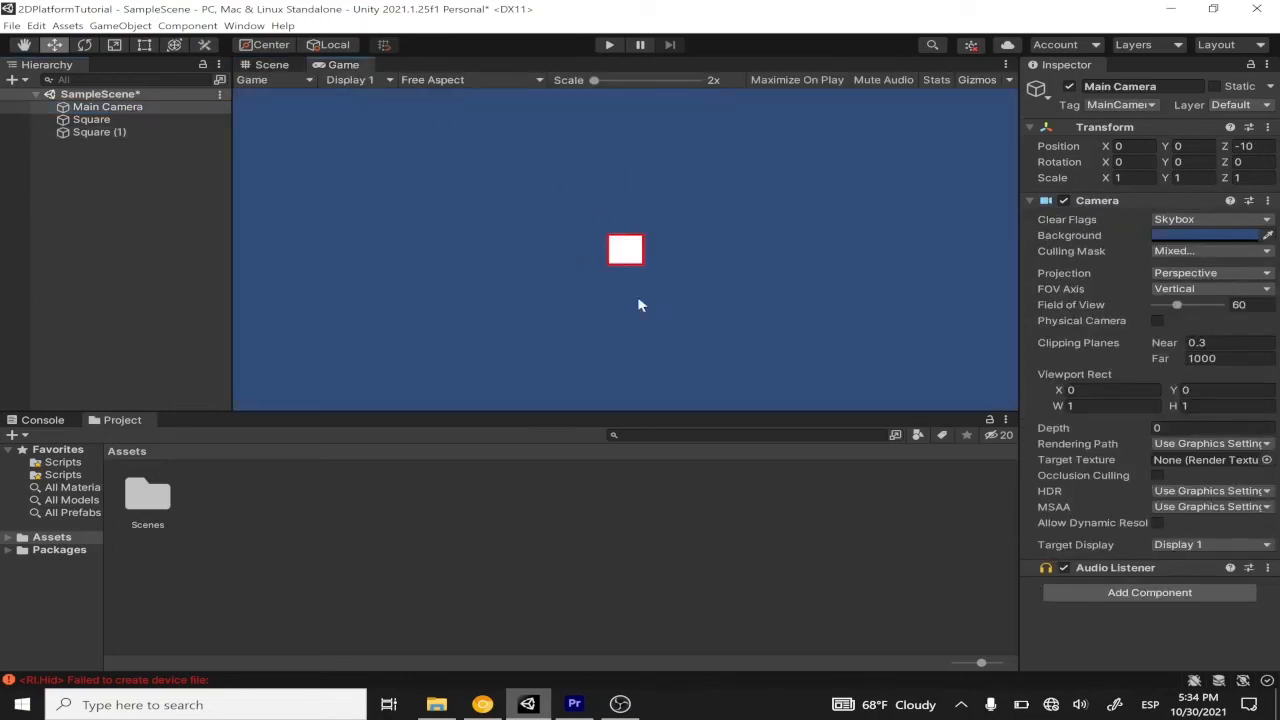
left_click(272, 65)
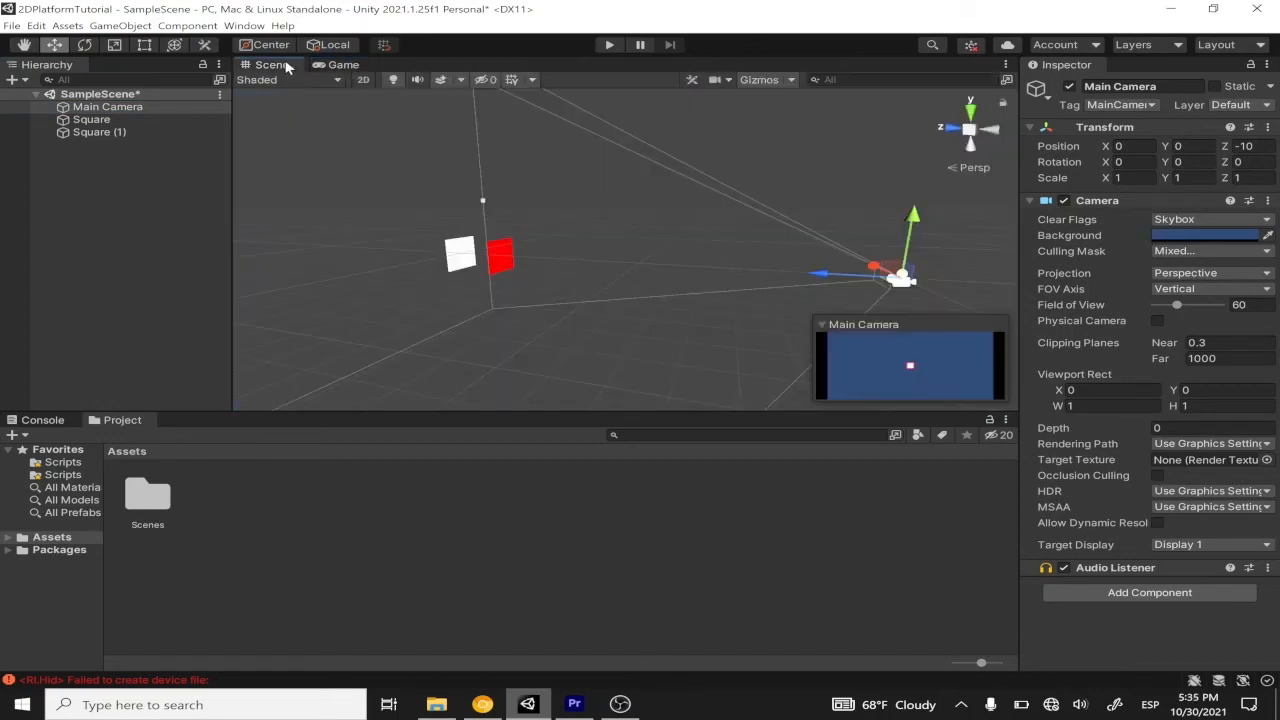
Set the Z position of Square (1) to 0, and return the Scene view to 2D mode
left_click(140, 133)
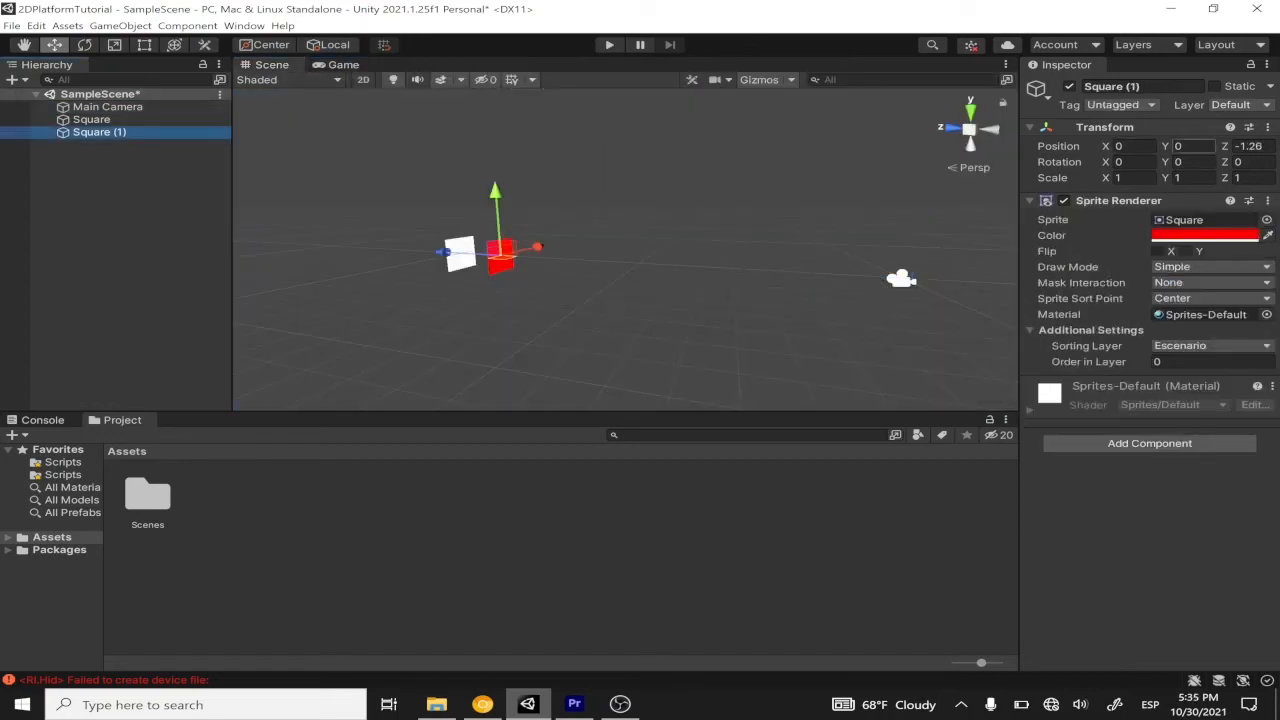
left_click(1250, 146)
type("0")
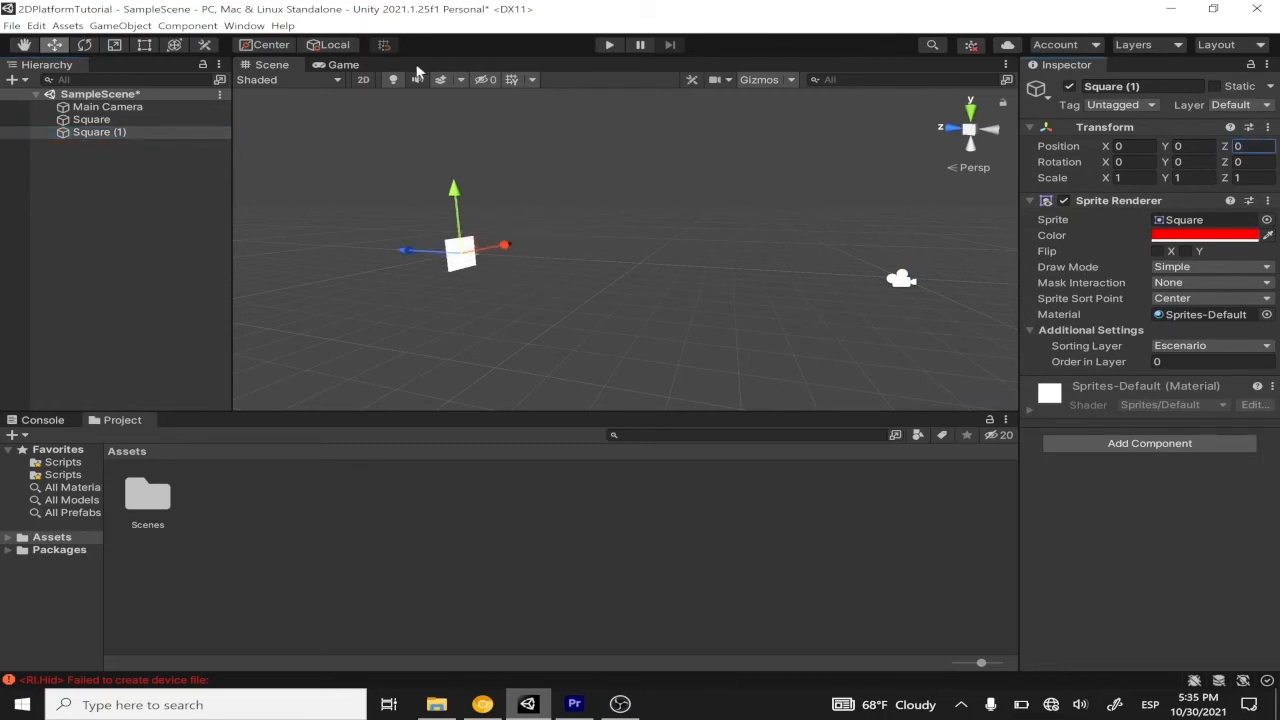
left_click(363, 80)
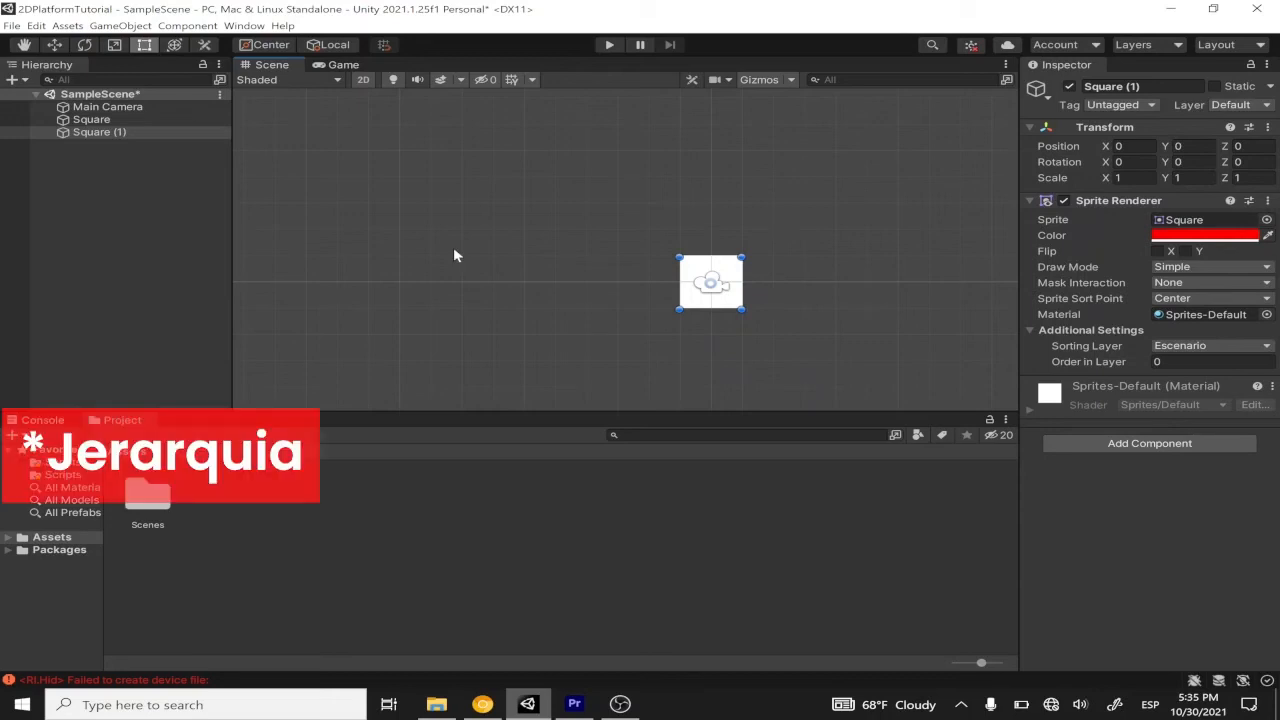
Set the Main Camera's projection to Orthographic and review the available projection options
left_click(140, 106)
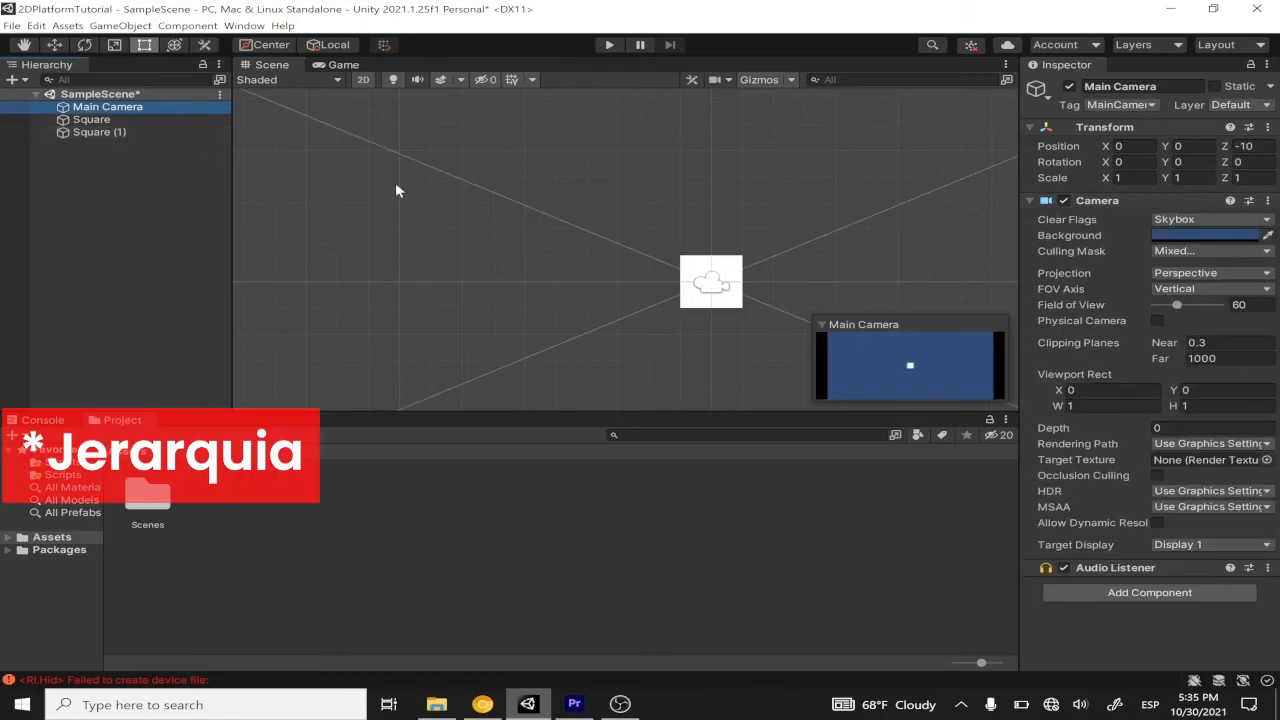
scroll(395, 190, "down", 2)
scroll(395, 190, "down", 2)
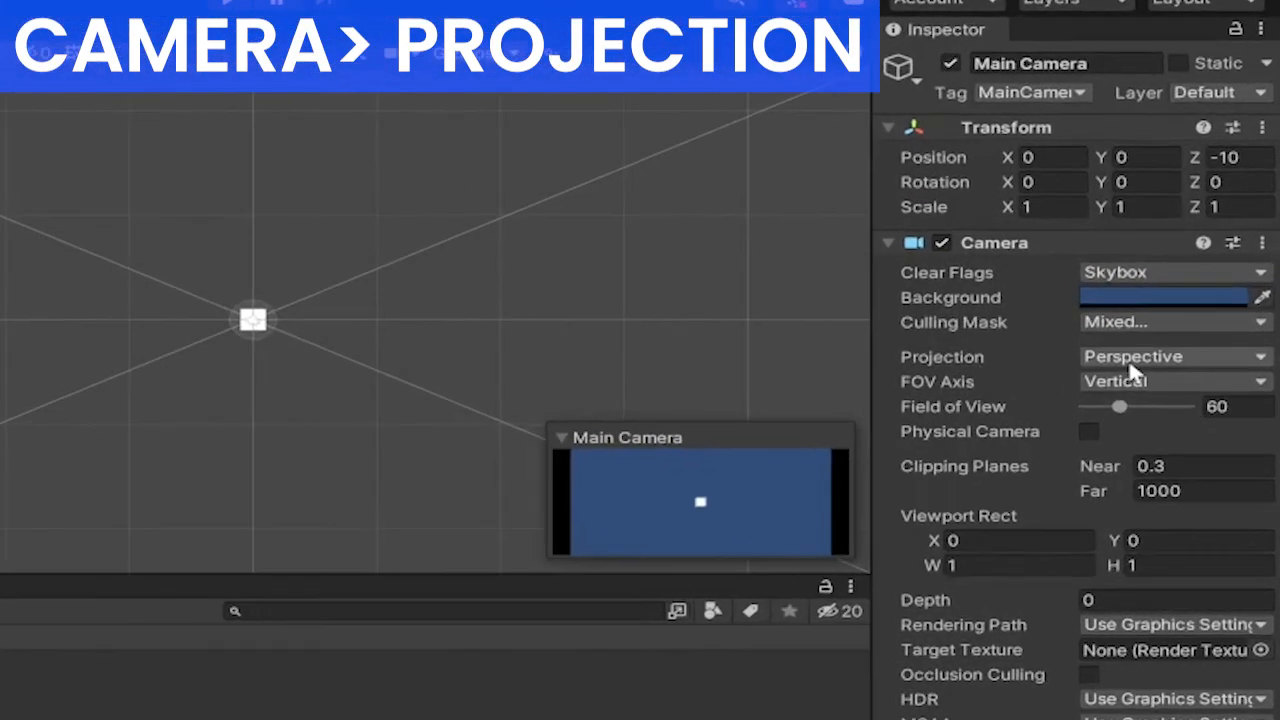
left_click(1185, 275)
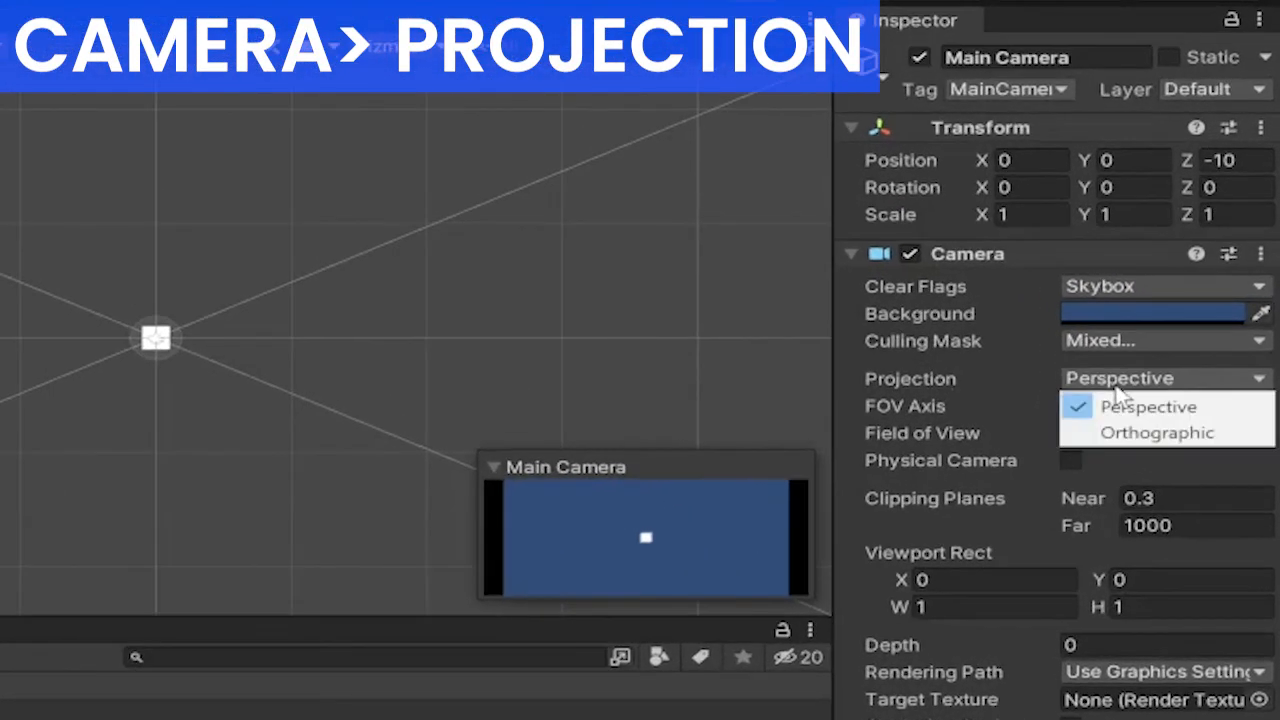
left_click(1110, 432)
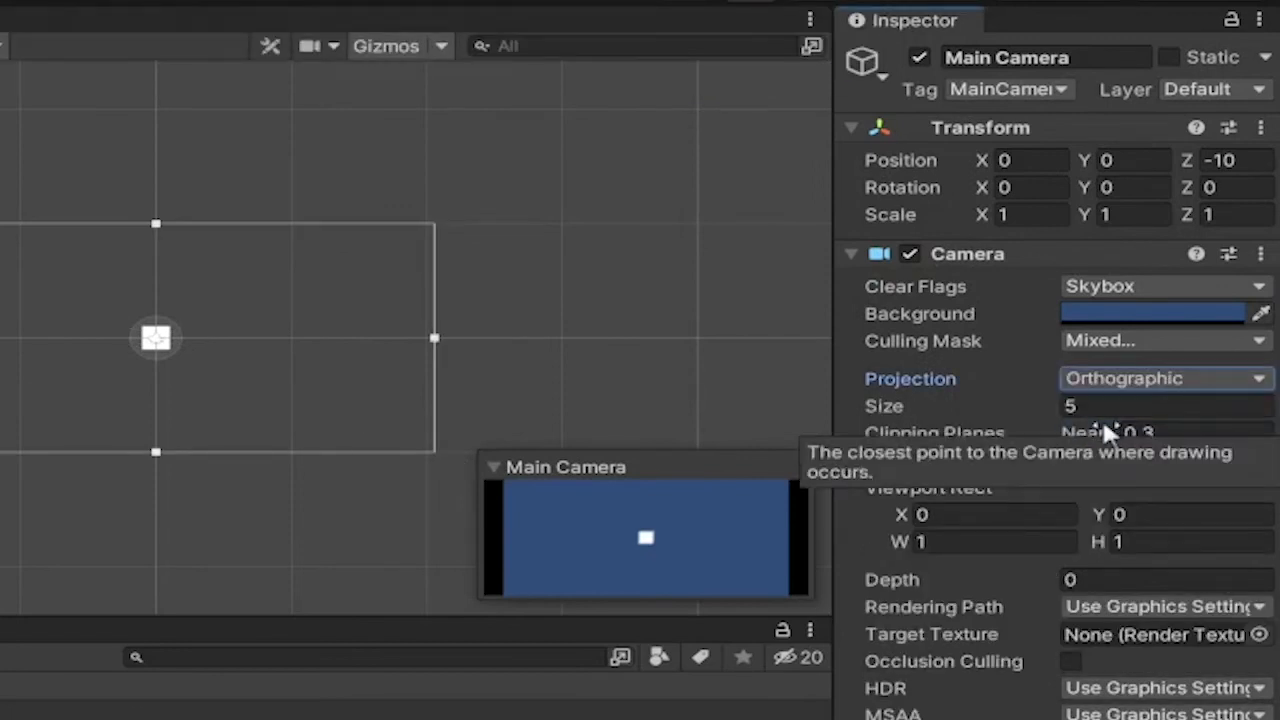
left_click(1105, 381)
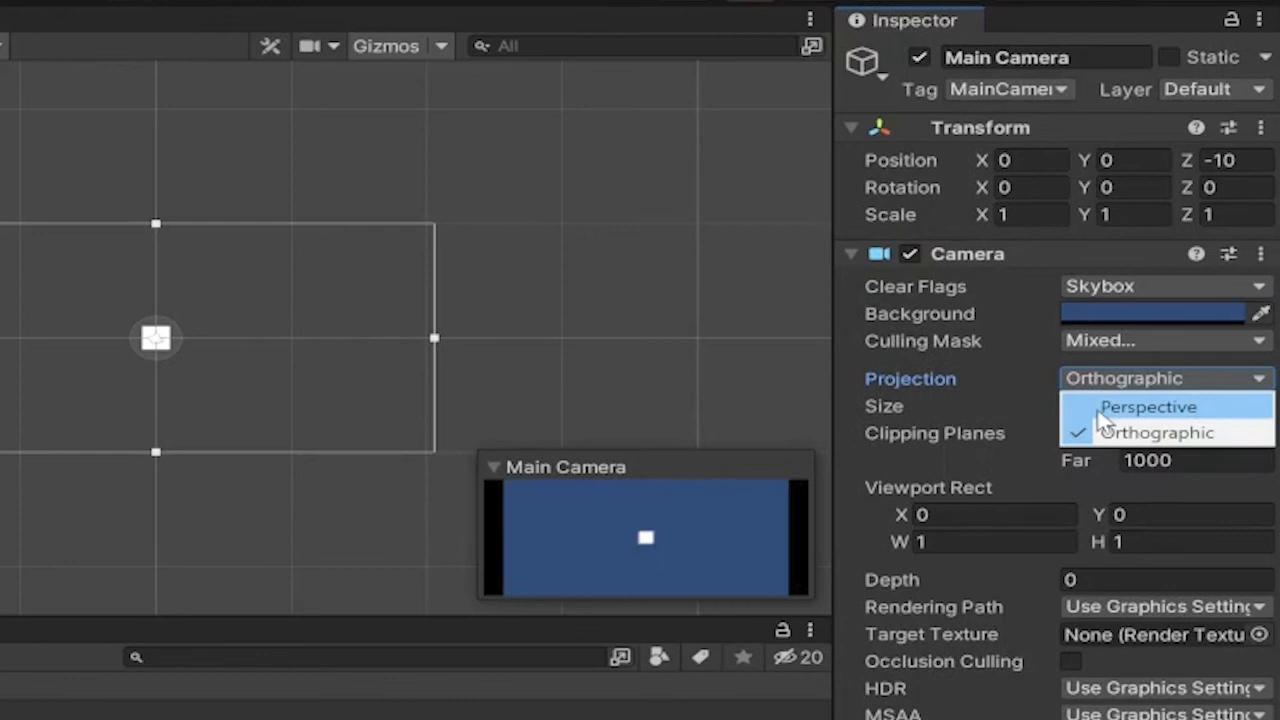
left_click(1106, 432)
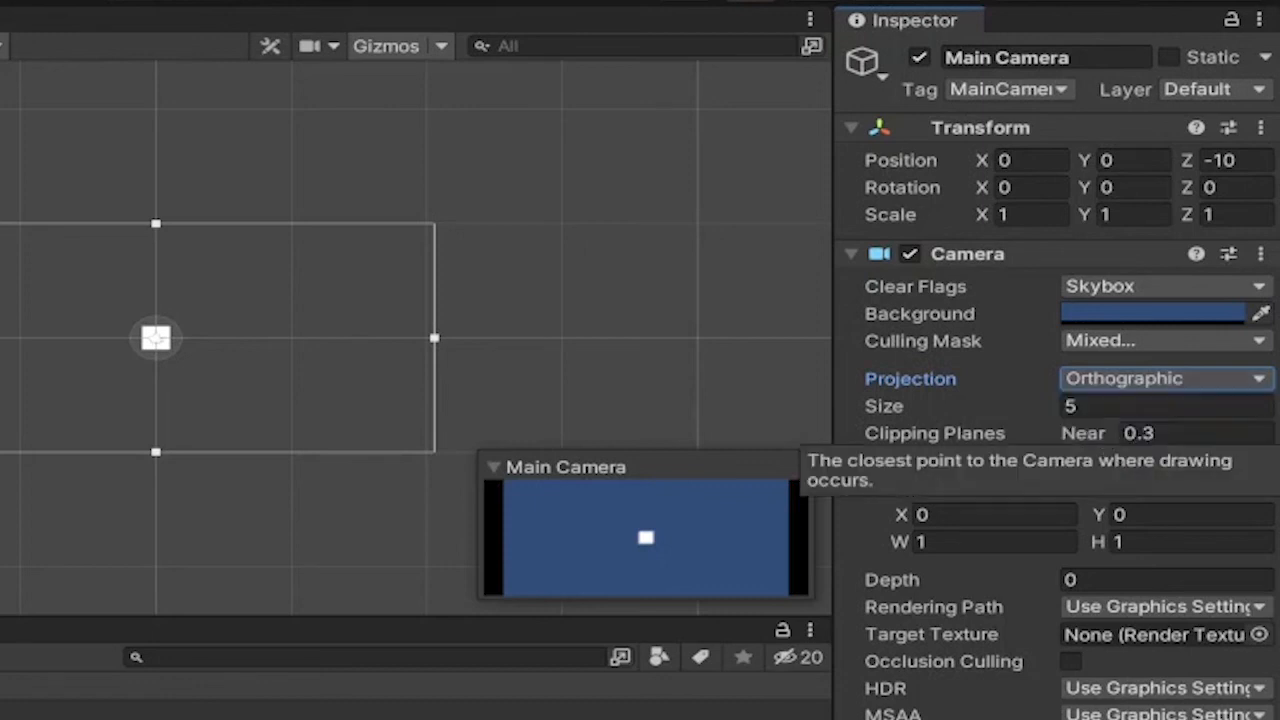
Inspect the Main Camera's background color in the color picker, then close the picker
left_click(1097, 318)
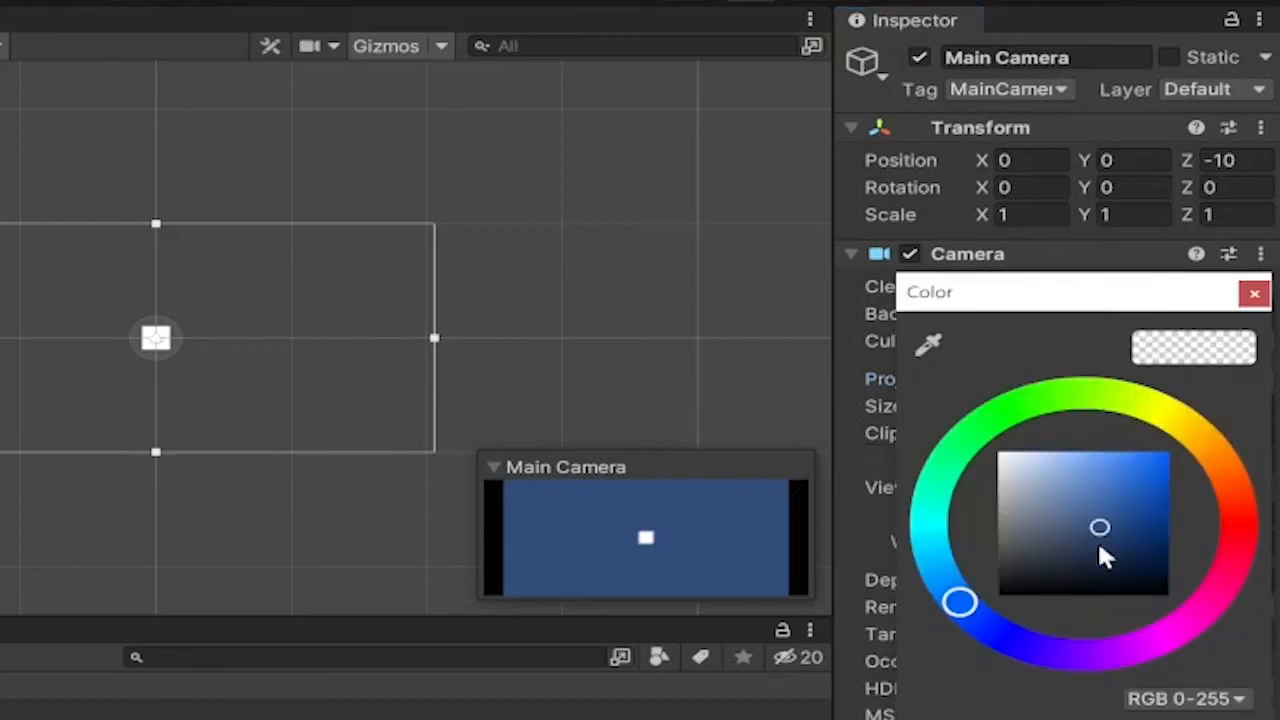
left_click(1254, 295)
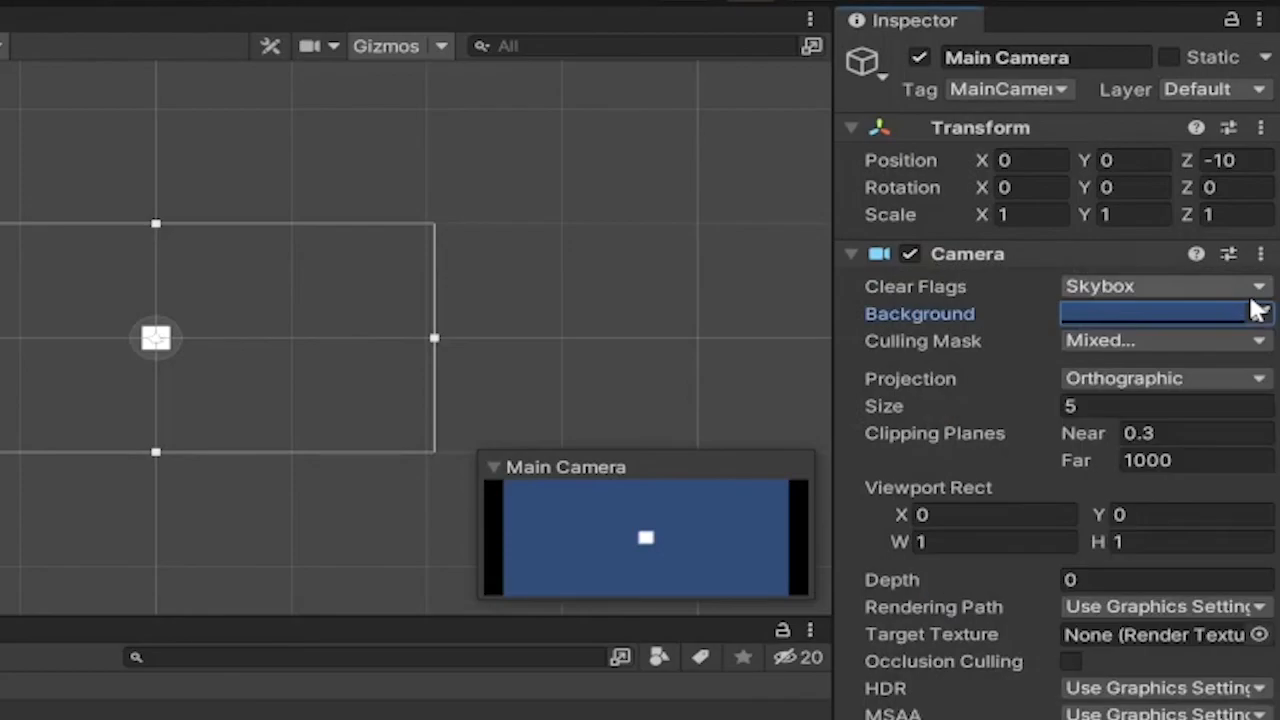